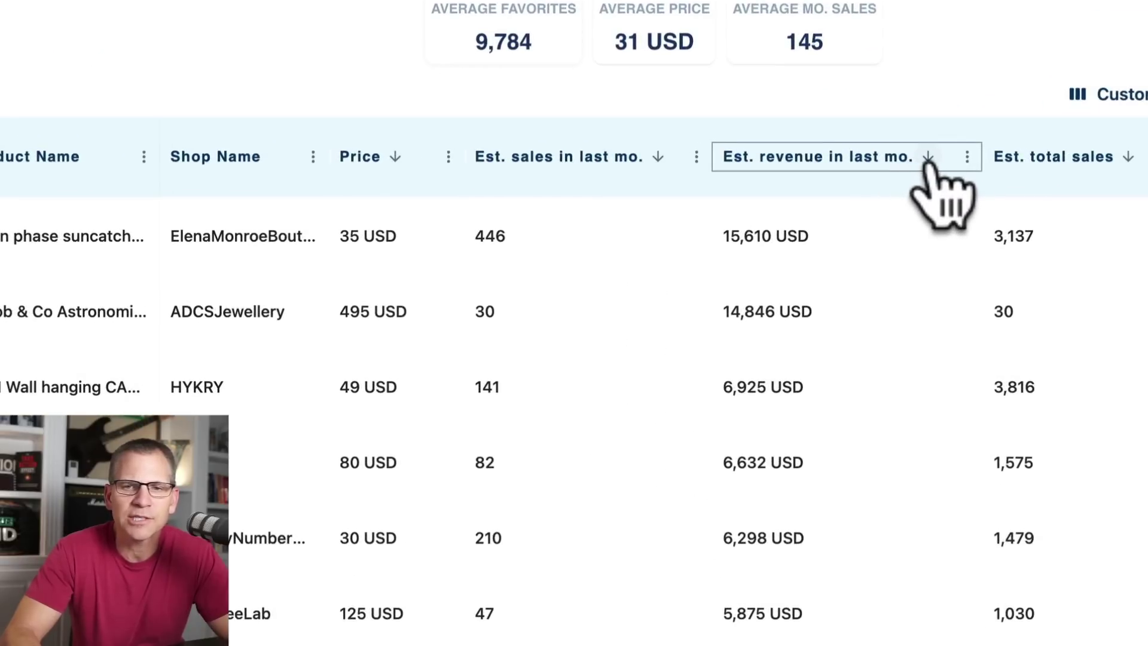
- Sort the moon phases listings by estimated total sales, highest first
{"action": "left_click", "coordinate": [929, 158]}
{"action": "left_click", "coordinate": [929, 157]}
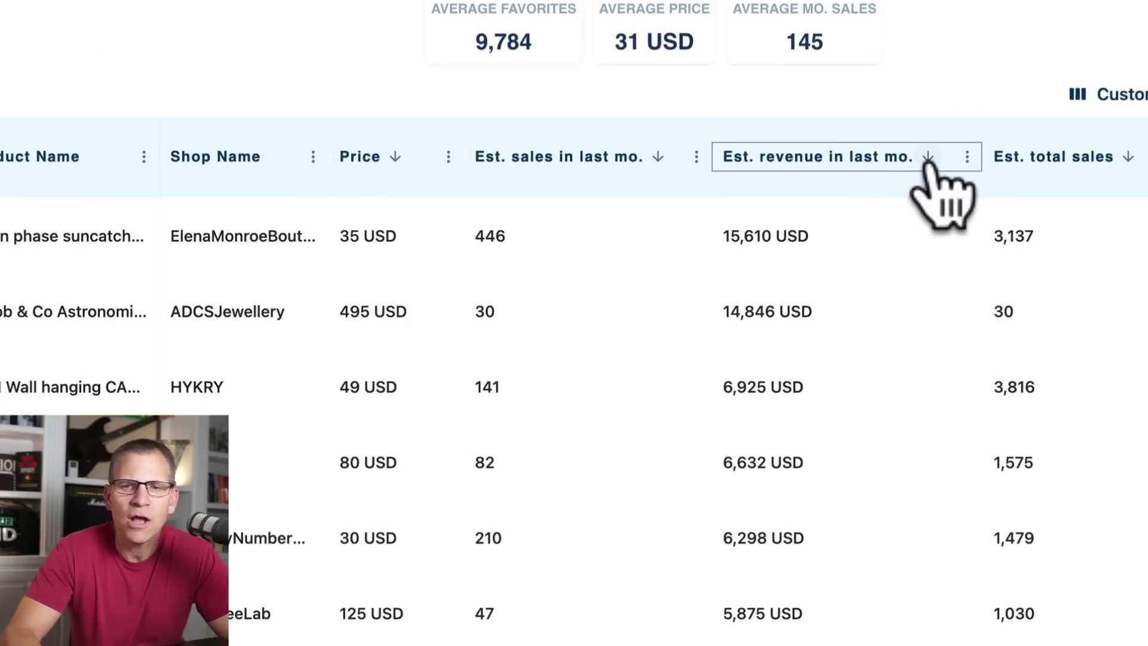
{"action": "left_click", "coordinate": [1128, 158]}
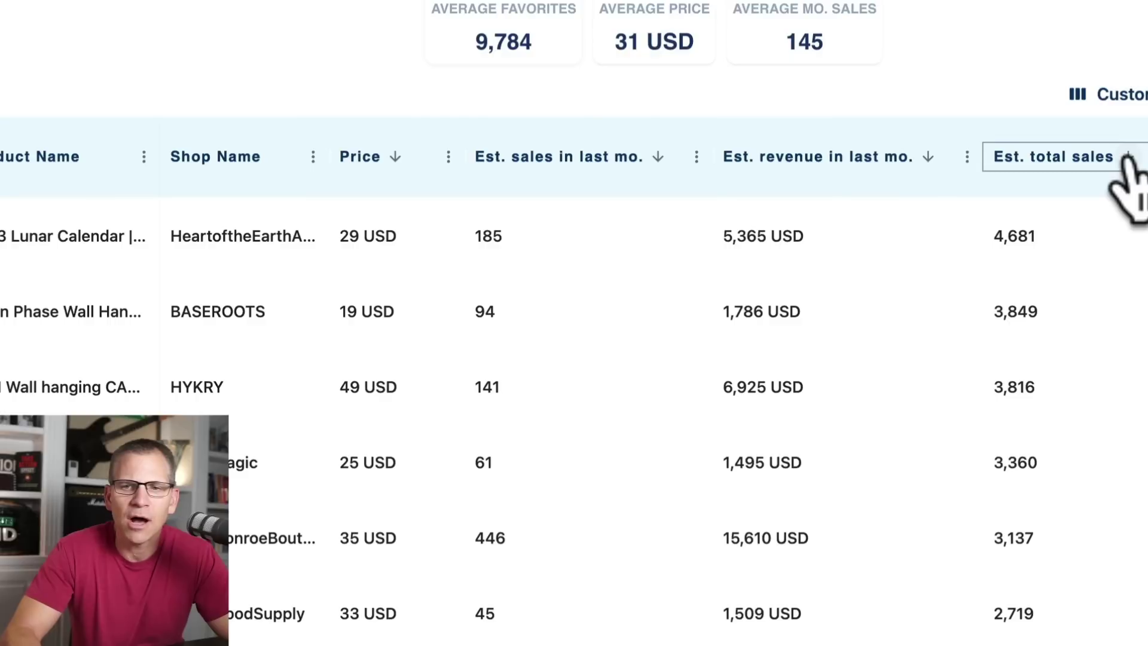
{"action": "left_click", "coordinate": [1128, 158]}
{"action": "left_click", "coordinate": [1128, 158]}
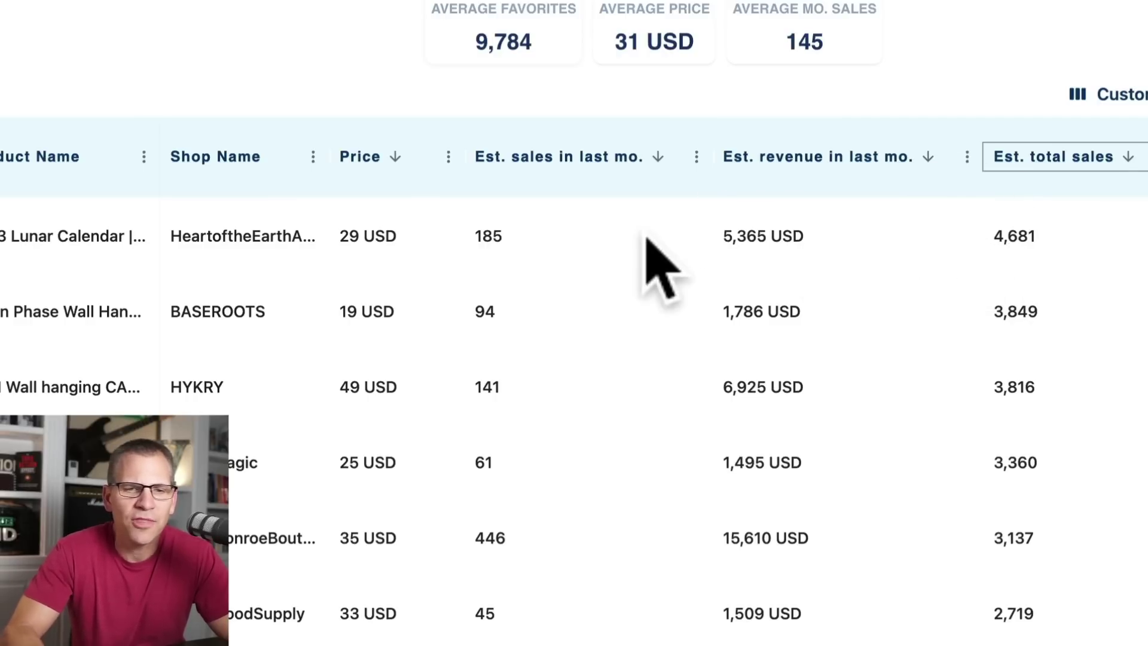
- Compare the listings' reviews, listing age, favorites, average monthly reviews, views, shop age, visibility score and conversion rate
{"action": "scroll", "coordinate": [645, 239], "scroll_direction": "right", "scroll_amount": 5}
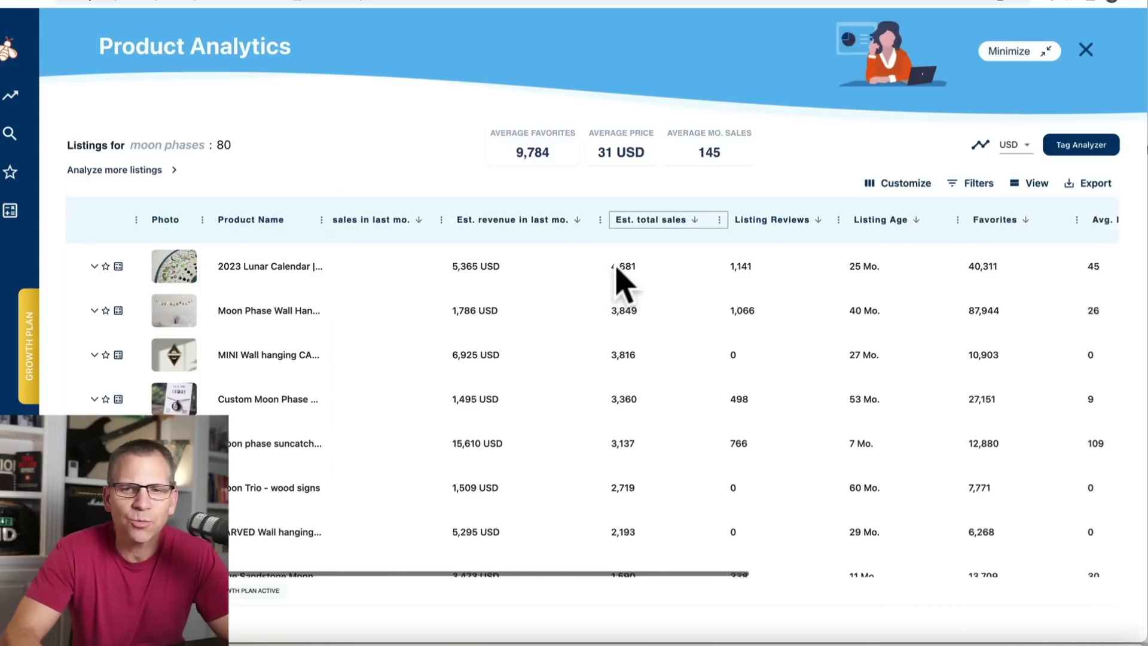
{"action": "scroll", "coordinate": [617, 269], "scroll_direction": "right", "scroll_amount": 6}
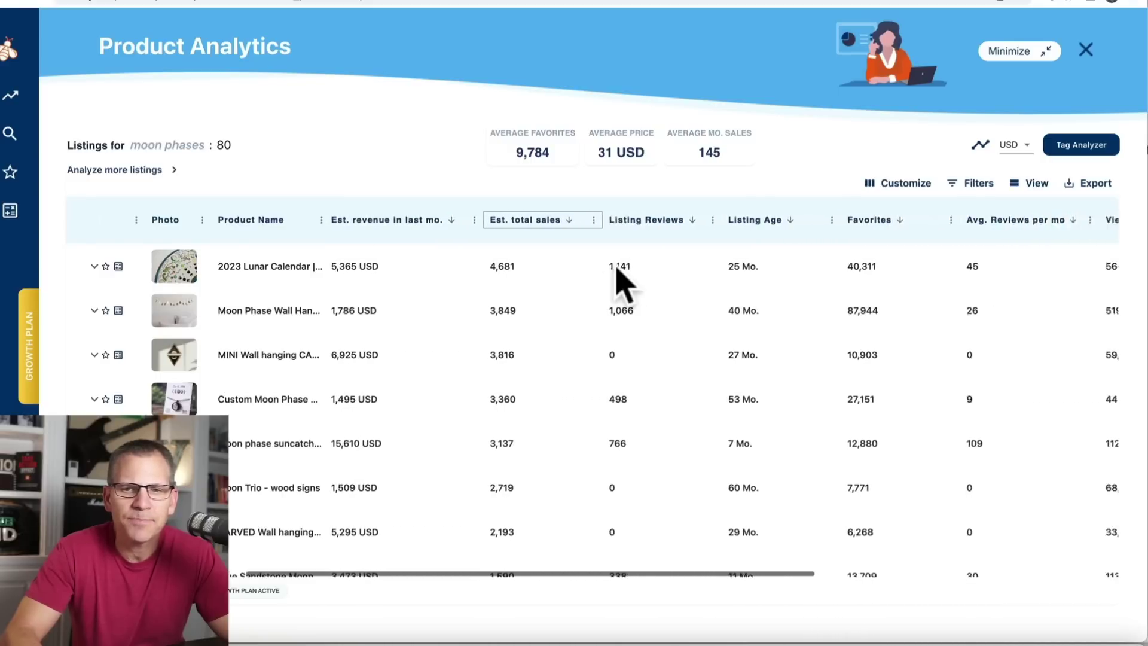
{"action": "scroll", "coordinate": [622, 281], "scroll_direction": "right", "scroll_amount": 4}
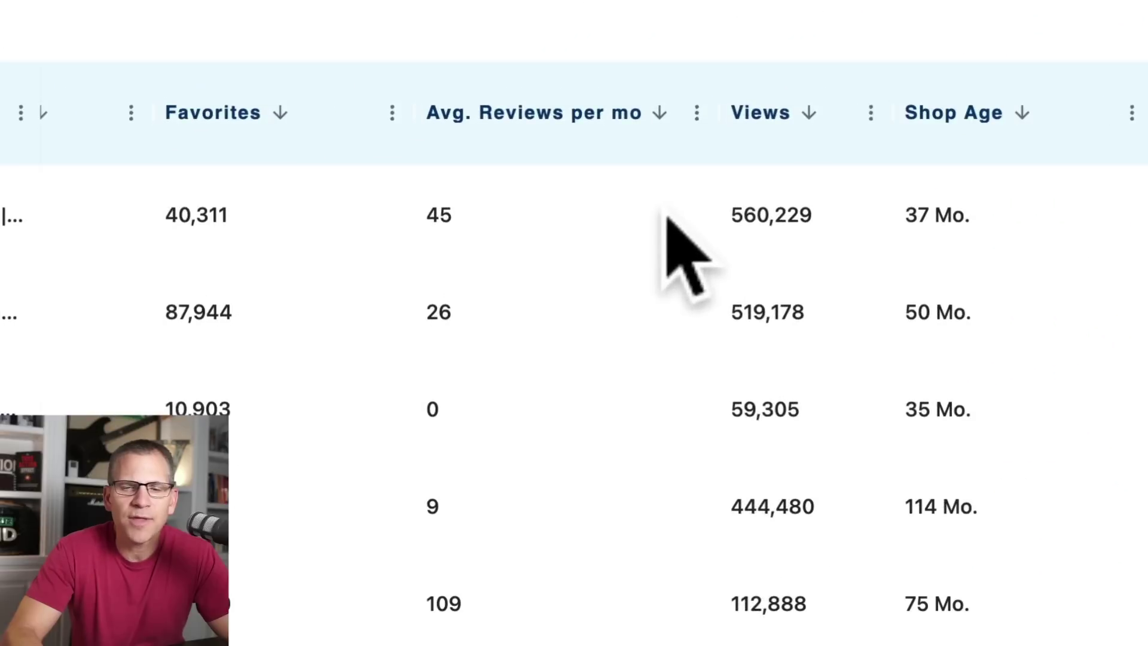
{"action": "mouse_move", "coordinate": [760, 137]}
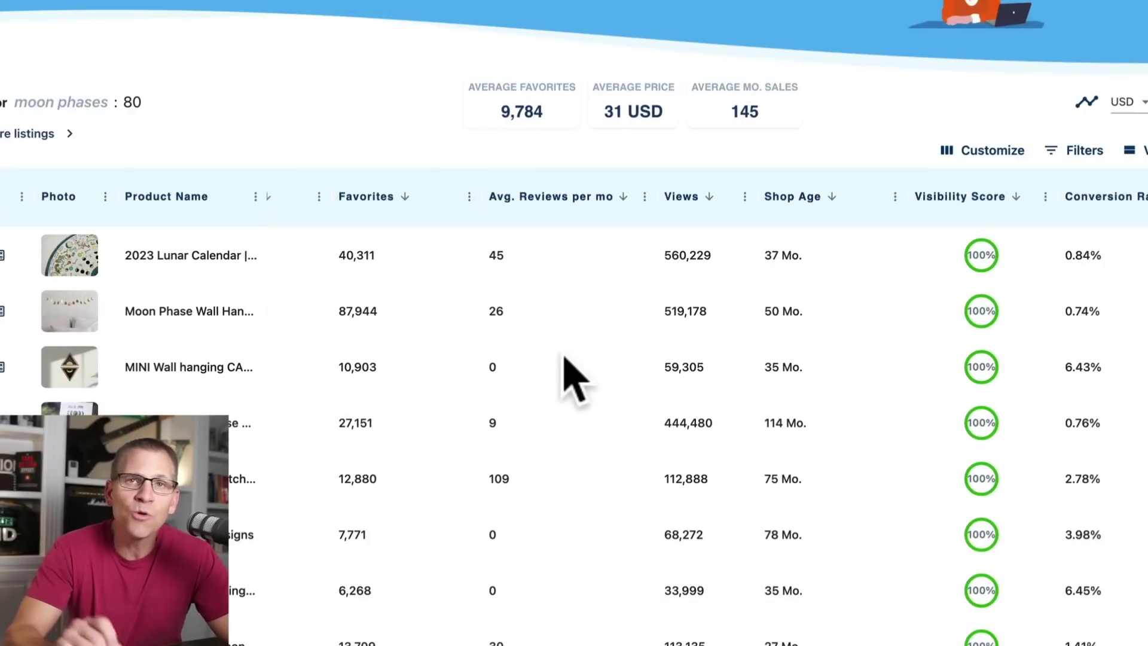
{"action": "scroll", "coordinate": [643, 260], "scroll_direction": "down", "scroll_amount": 5}
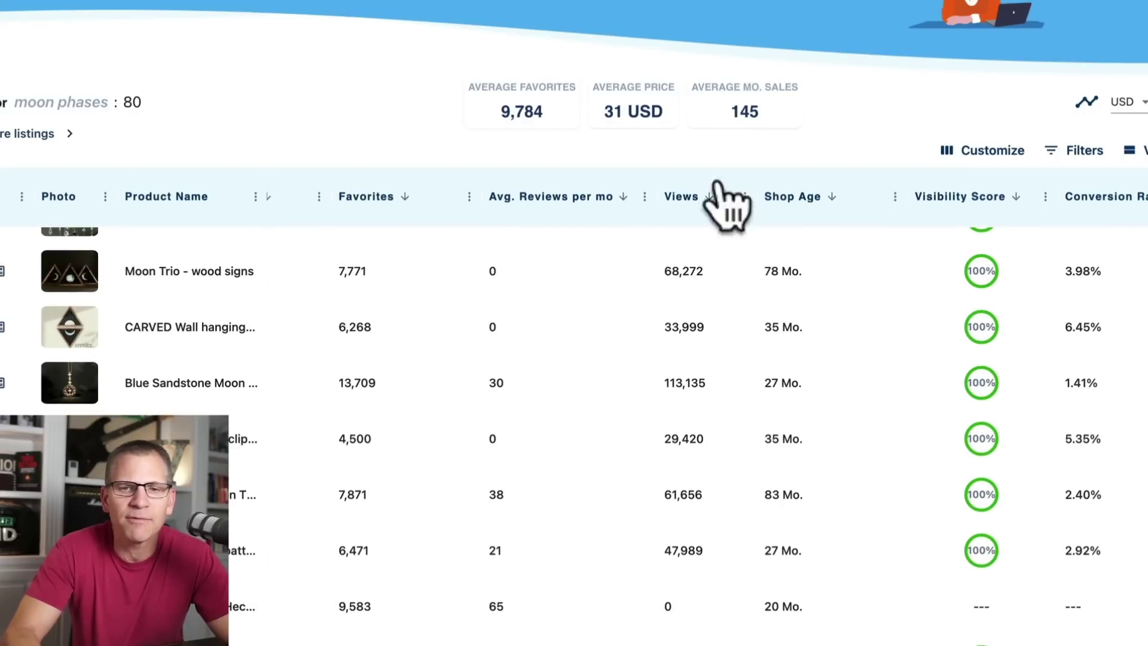
{"action": "scroll", "coordinate": [598, 424], "scroll_direction": "up", "scroll_amount": 5}
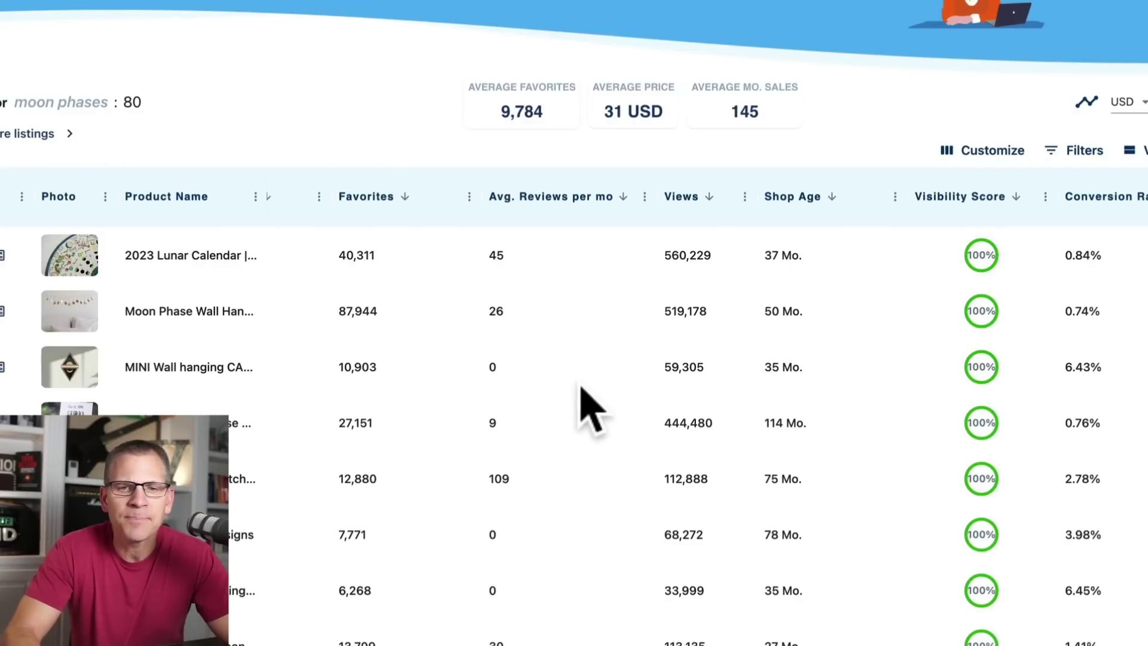
{"action": "scroll", "coordinate": [619, 401], "scroll_direction": "right", "scroll_amount": 5}
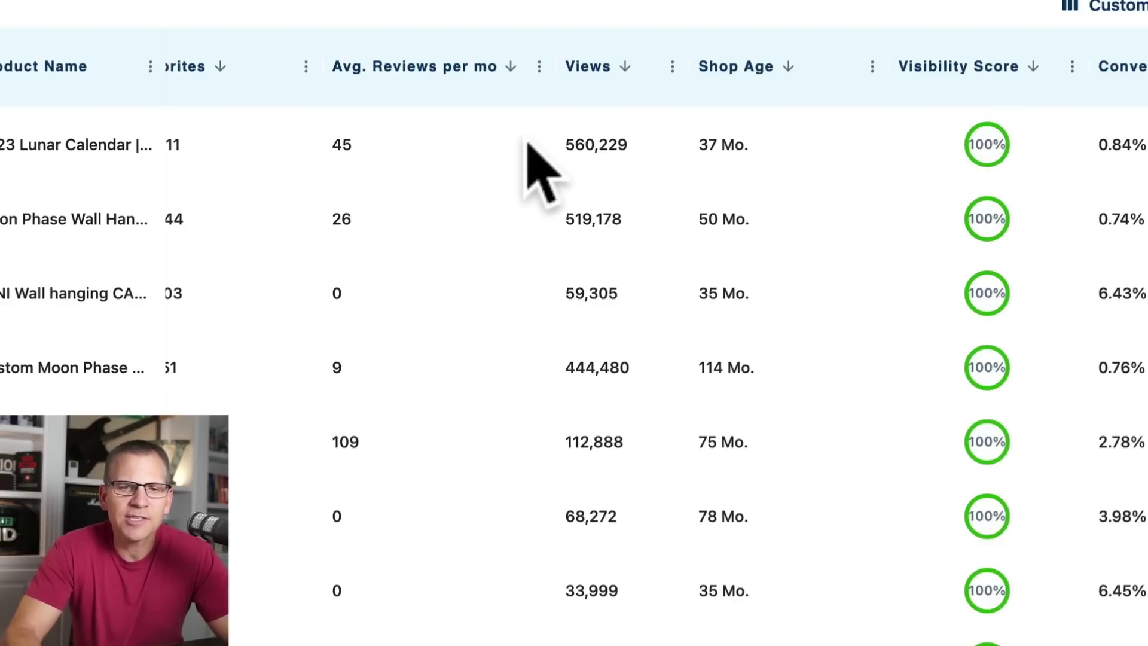
{"action": "scroll", "coordinate": [505, 179], "scroll_direction": "left", "scroll_amount": 10}
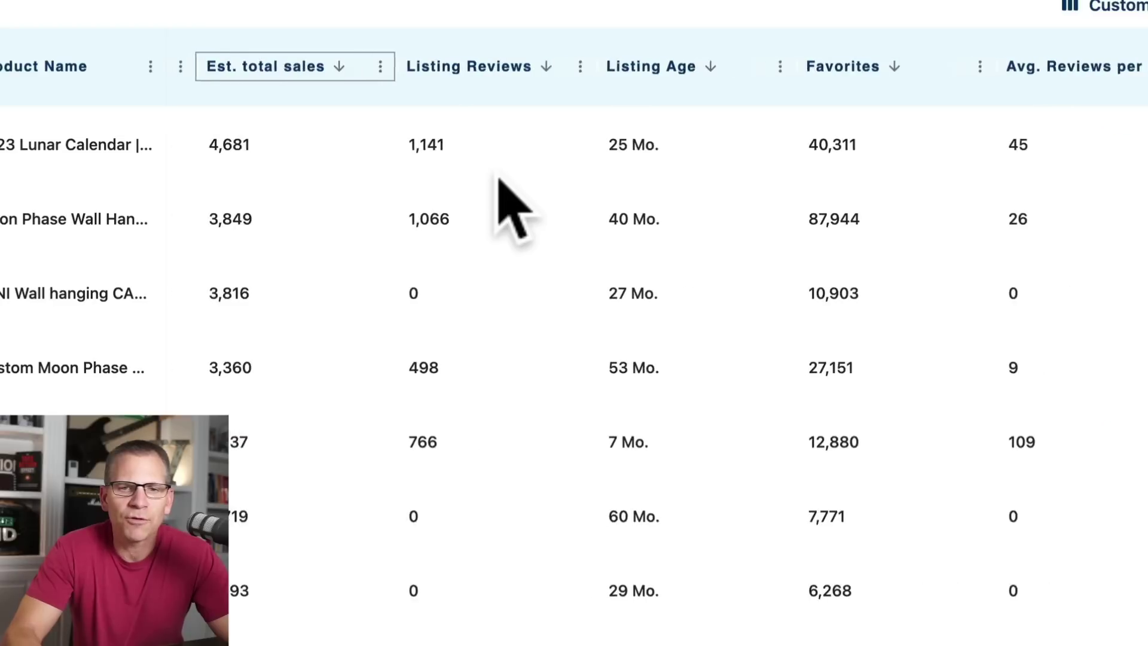
{"action": "scroll", "coordinate": [500, 188], "scroll_direction": "left", "scroll_amount": 3}
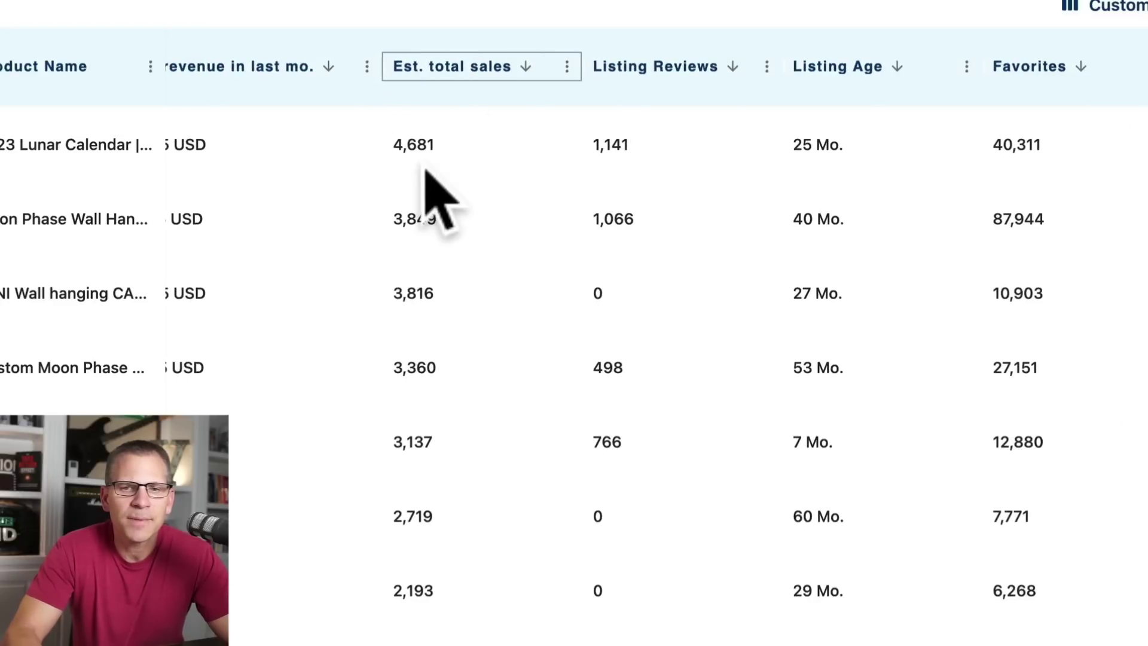
{"action": "scroll", "coordinate": [489, 191], "scroll_direction": "right", "scroll_amount": 13}
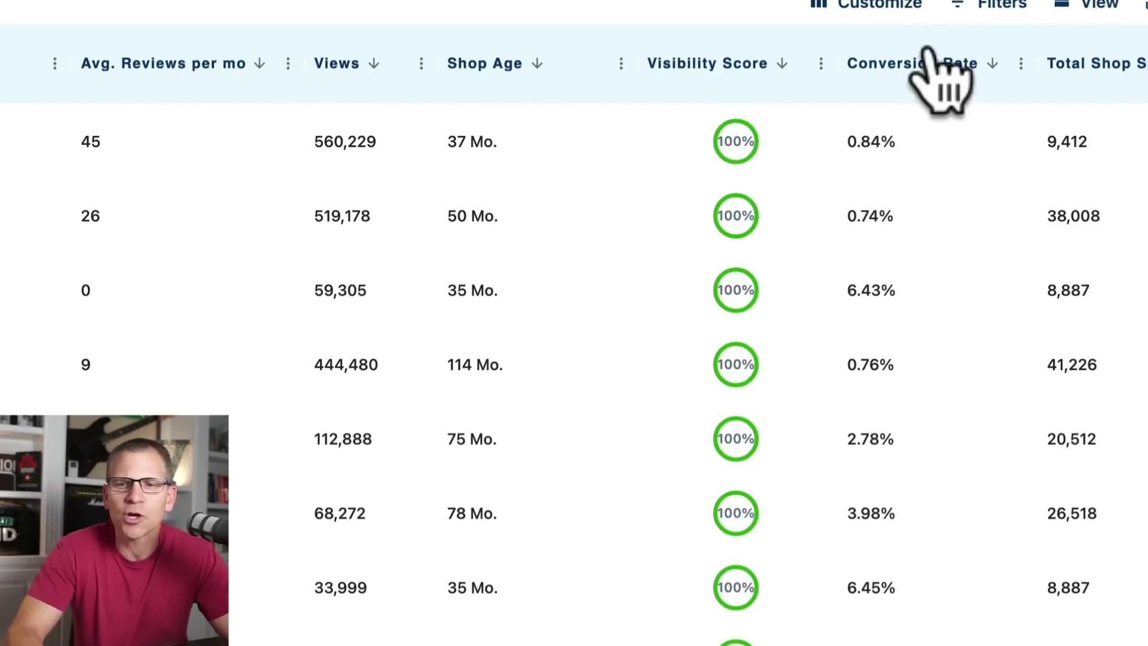
{"action": "scroll", "coordinate": [942, 120], "scroll_direction": "down", "scroll_amount": 4}
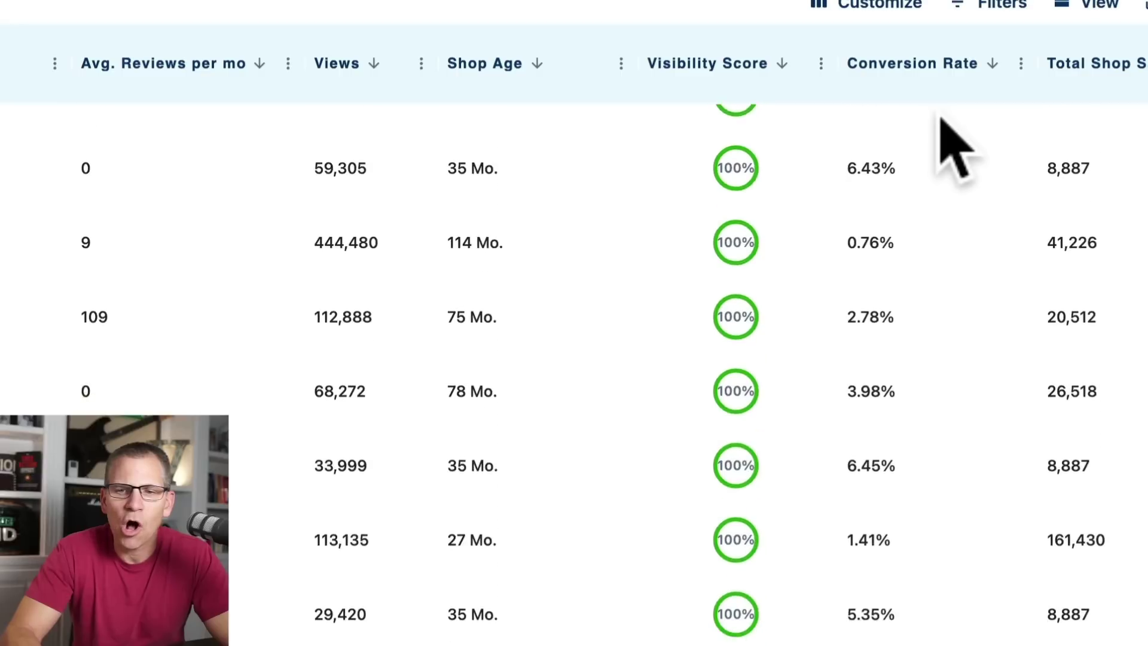
{"action": "scroll", "coordinate": [942, 128], "scroll_direction": "down", "scroll_amount": 2}
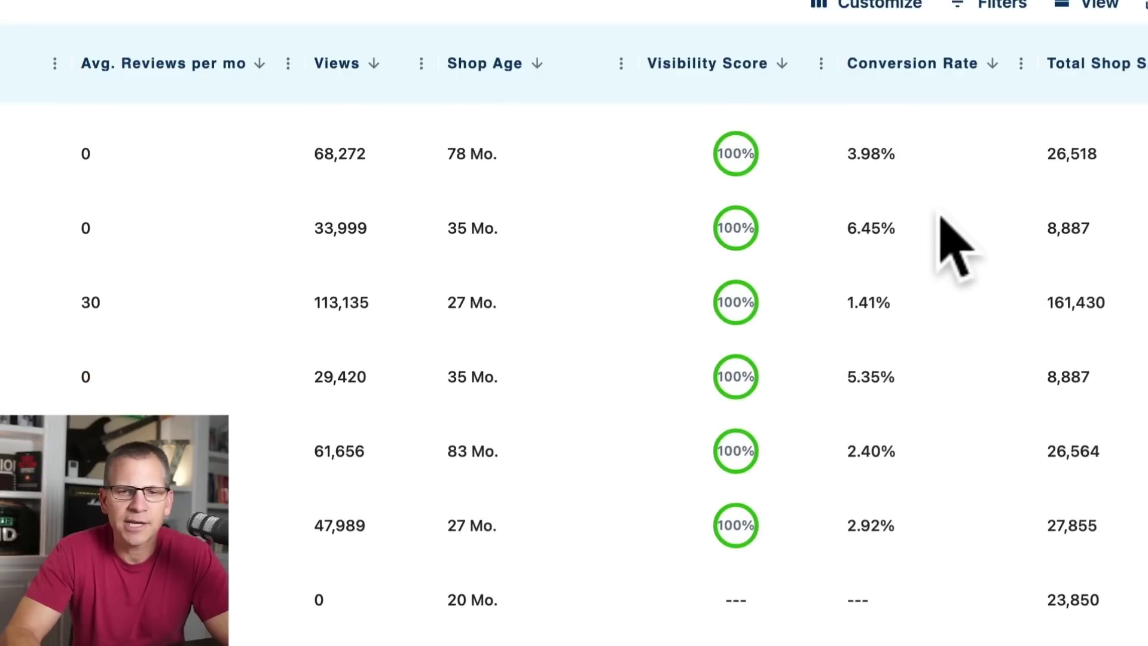
{"action": "scroll", "coordinate": [942, 224], "scroll_direction": "up", "scroll_amount": 5}
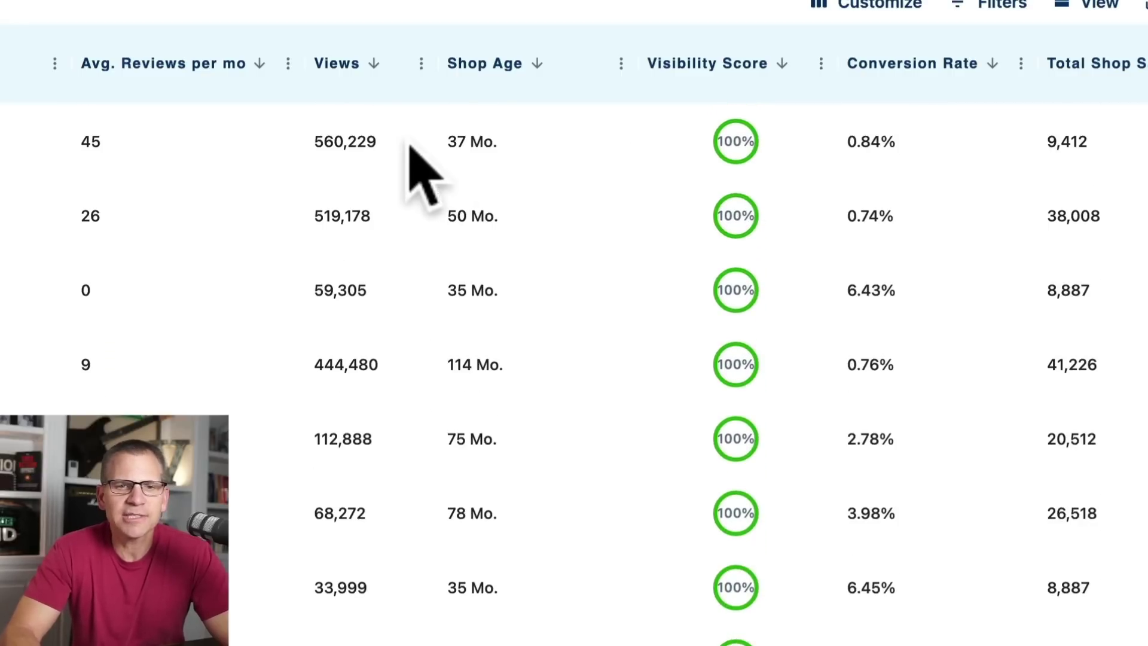
- Sort the listings by estimated revenue in the last month, highest first, and review their favorites, views, conversion rate and total shop sales
{"action": "scroll", "coordinate": [407, 173], "scroll_direction": "left", "scroll_amount": 10}
{"action": "scroll", "coordinate": [410, 174], "scroll_direction": "left", "scroll_amount": 10}
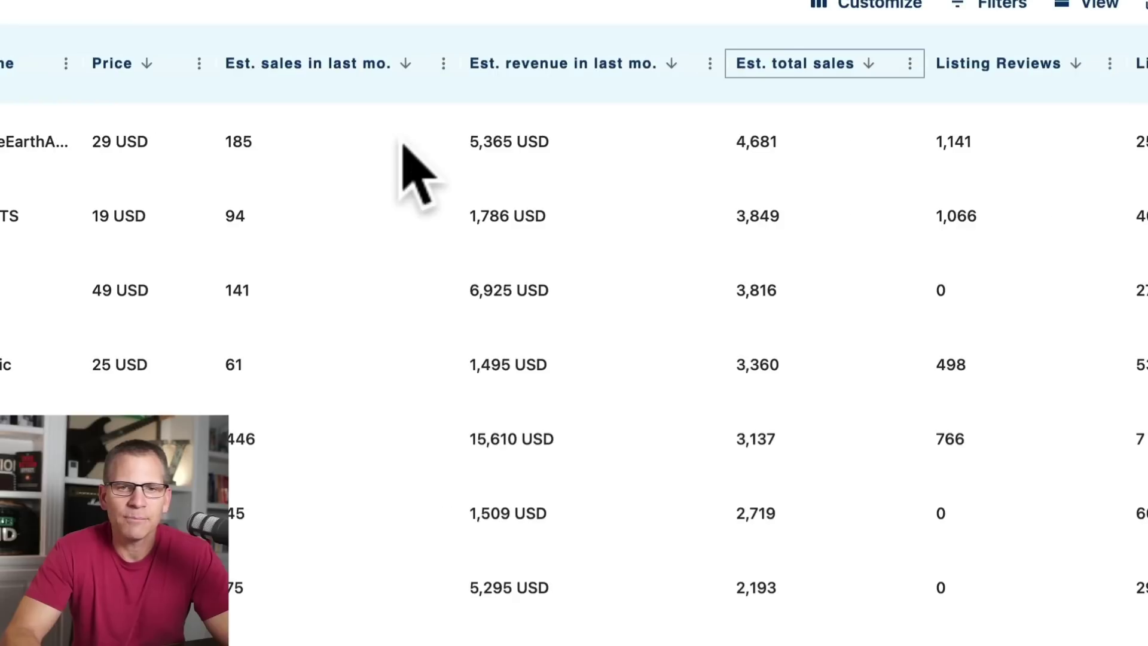
{"action": "left_click", "coordinate": [667, 71]}
{"action": "scroll", "coordinate": [21, 167], "scroll_direction": "left", "scroll_amount": 10}
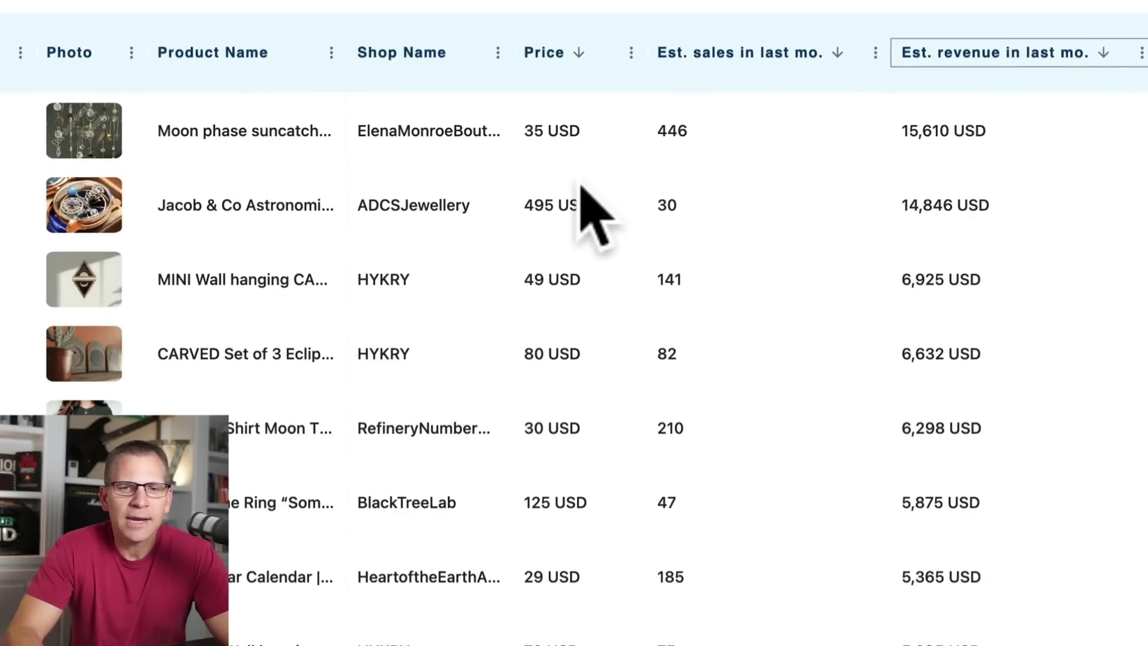
{"action": "scroll", "coordinate": [688, 200], "scroll_direction": "right", "scroll_amount": 10}
{"action": "scroll", "coordinate": [715, 179], "scroll_direction": "right", "scroll_amount": 5}
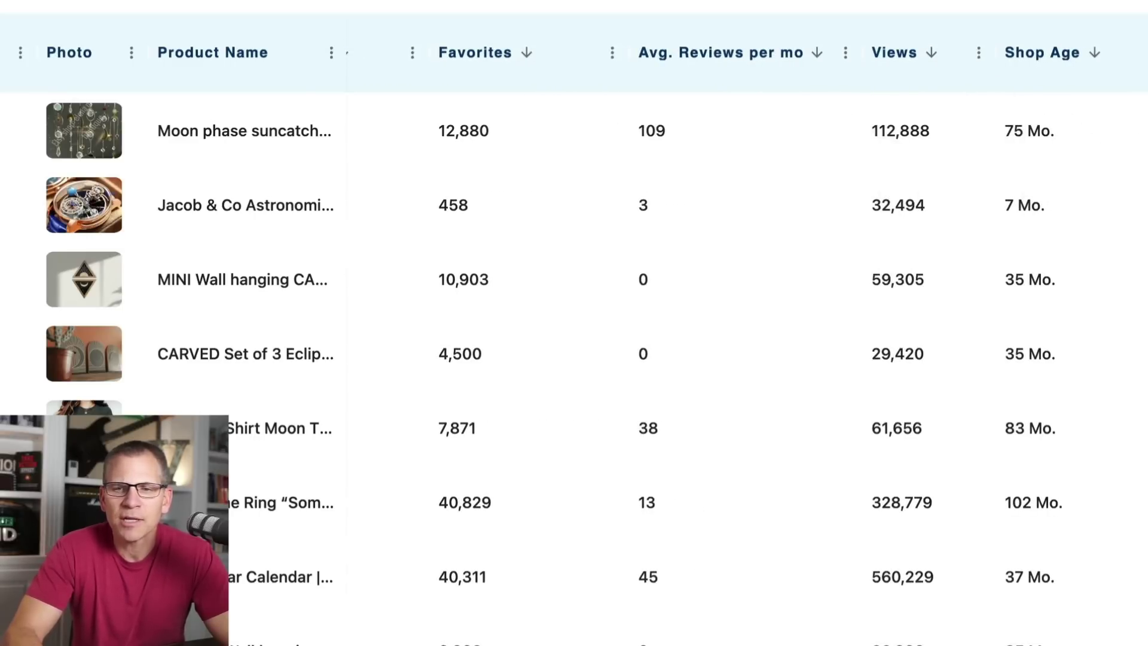
{"action": "scroll", "coordinate": [772, 180], "scroll_direction": "right", "scroll_amount": 10}
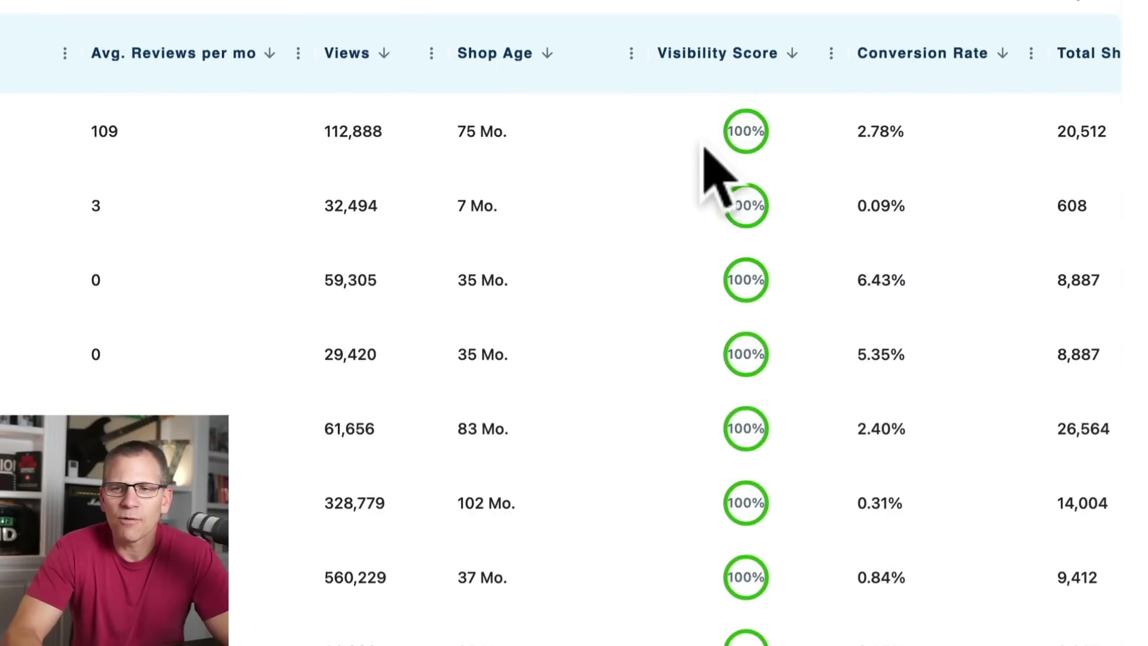
{"action": "scroll", "coordinate": [740, 159], "scroll_direction": "right", "scroll_amount": 4}
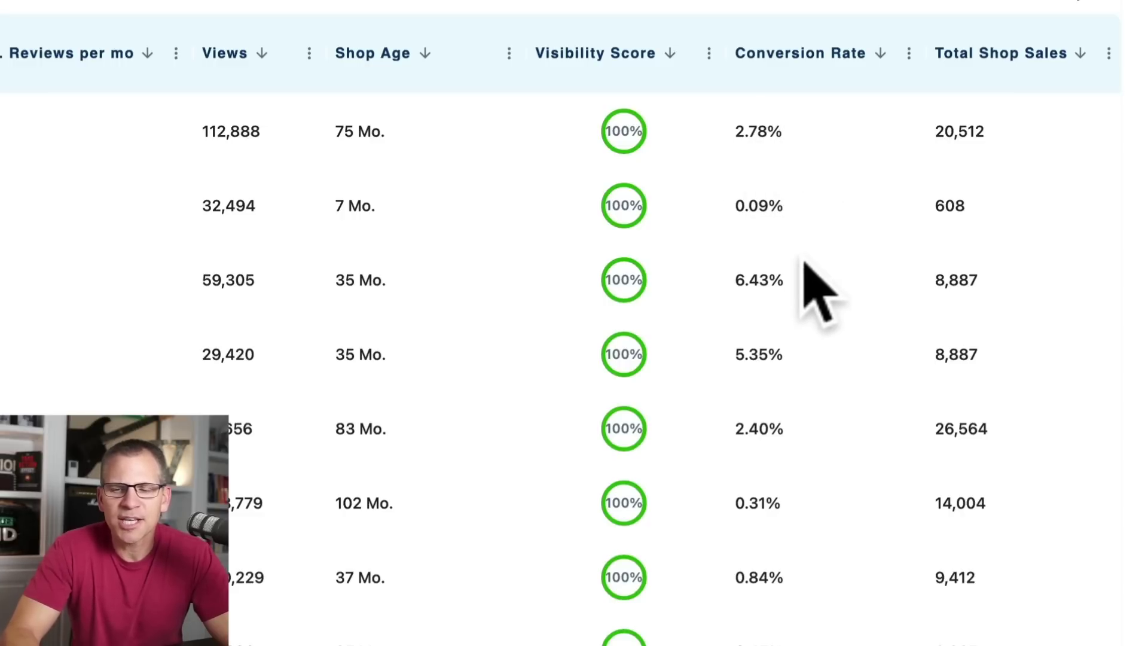
{"action": "scroll", "coordinate": [796, 296], "scroll_direction": "left", "scroll_amount": 20}
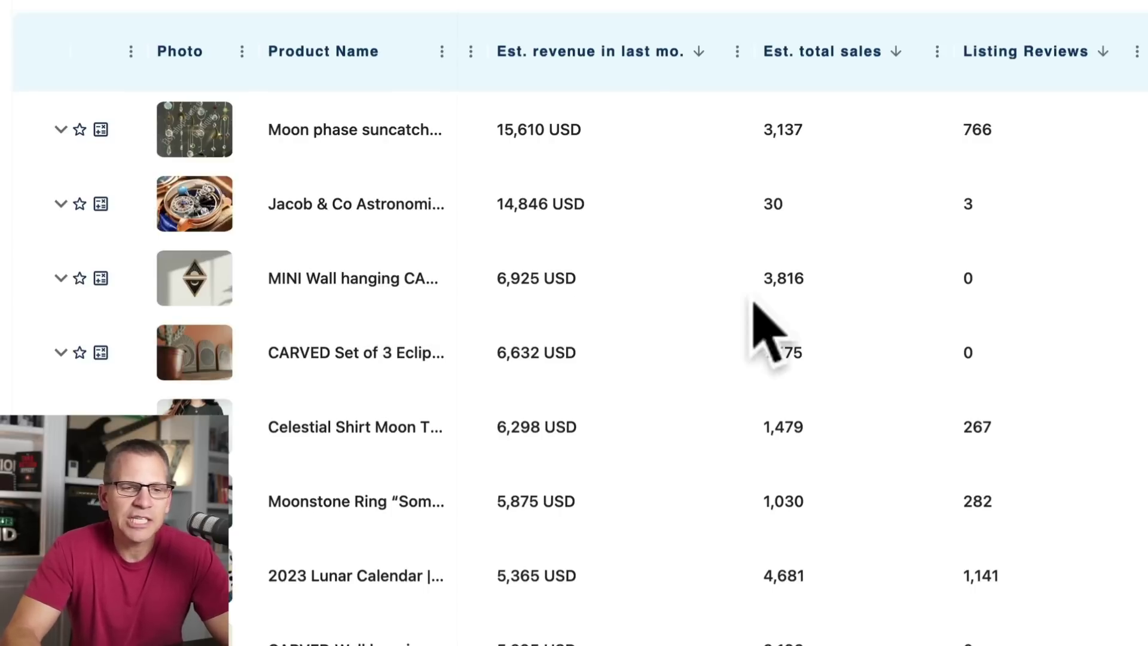
- Expand the moon phase suncatcher listing to inspect its full title, shop details and tags, and collapse it again
{"action": "mouse_move", "coordinate": [218, 302]}
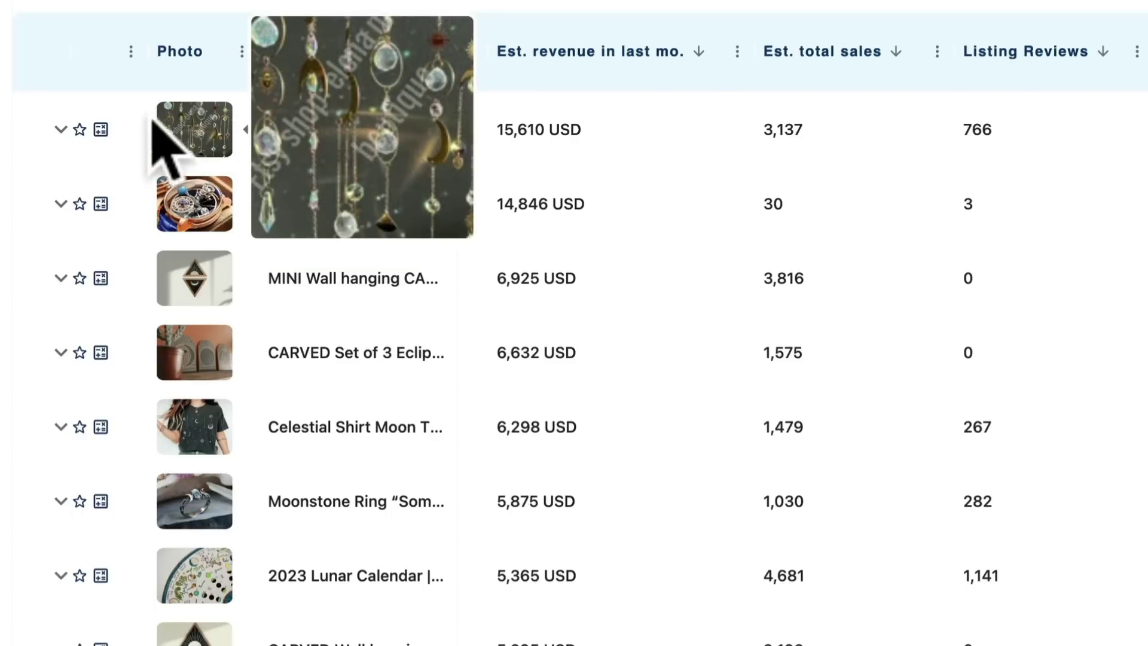
{"action": "left_click", "coordinate": [60, 129]}
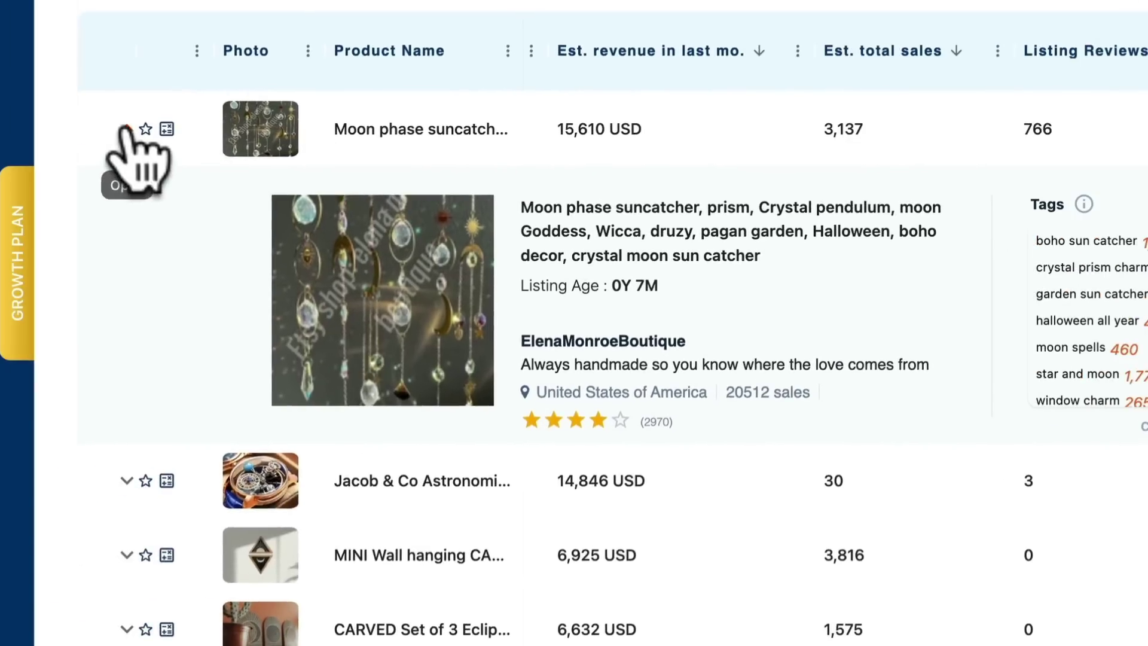
{"action": "left_click", "coordinate": [126, 129]}
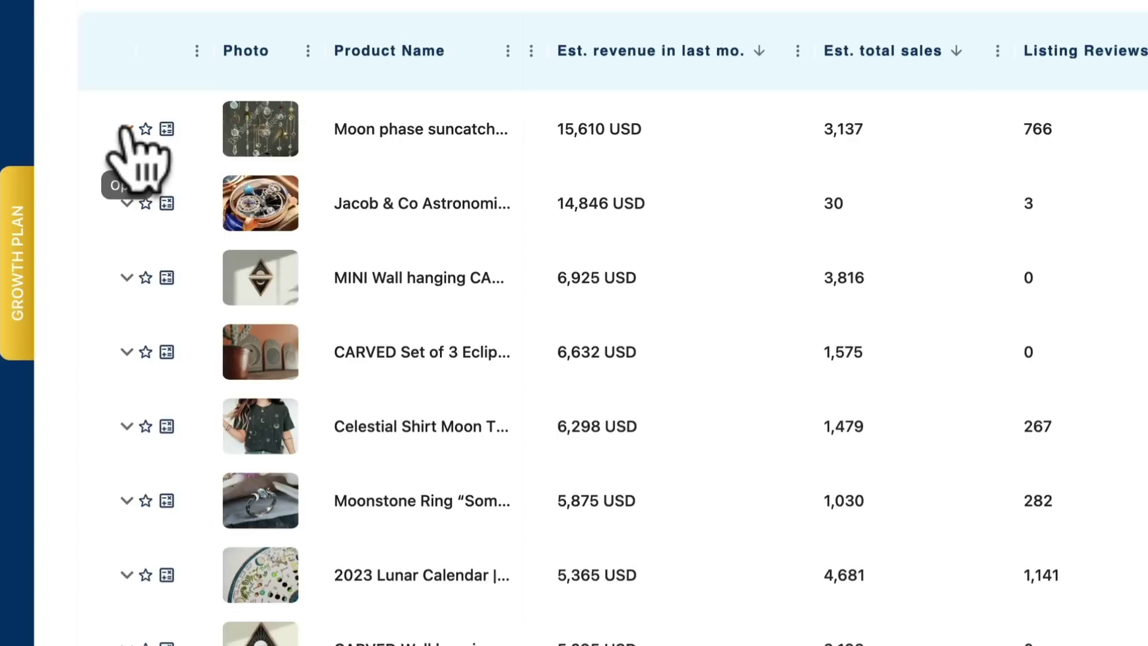
{"action": "scroll", "coordinate": [648, 180], "scroll_direction": "right", "scroll_amount": 10}
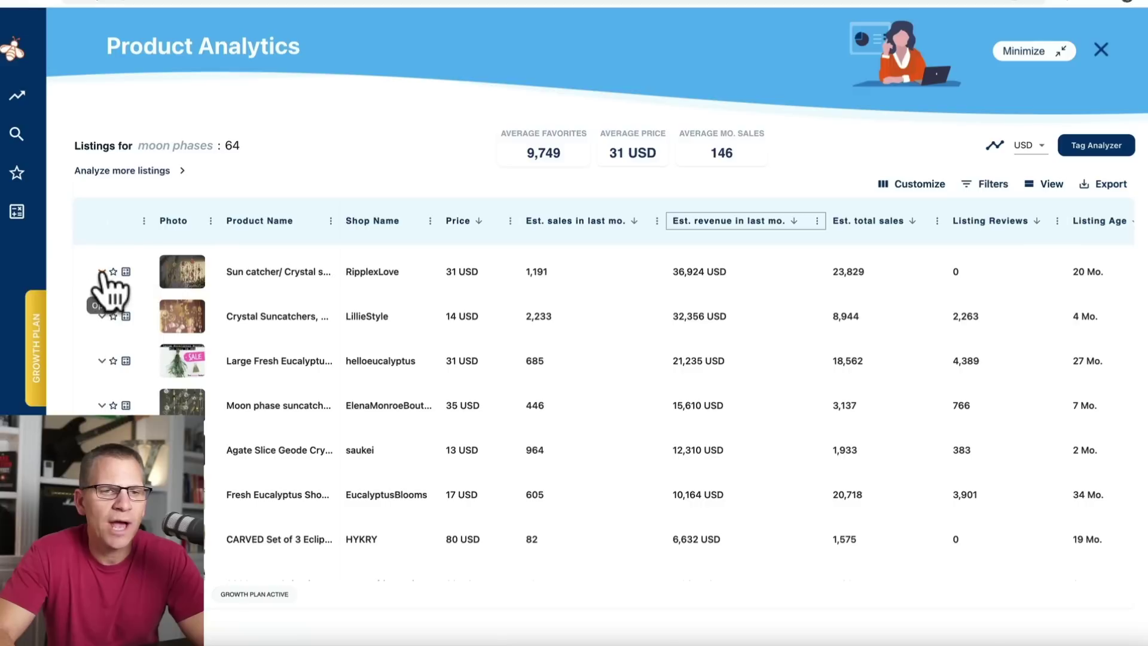
- Expand the top-revenue crystal sun catcher listing from RipplexLove to inspect its details and tags, and collapse it again
{"action": "left_click", "coordinate": [101, 273]}
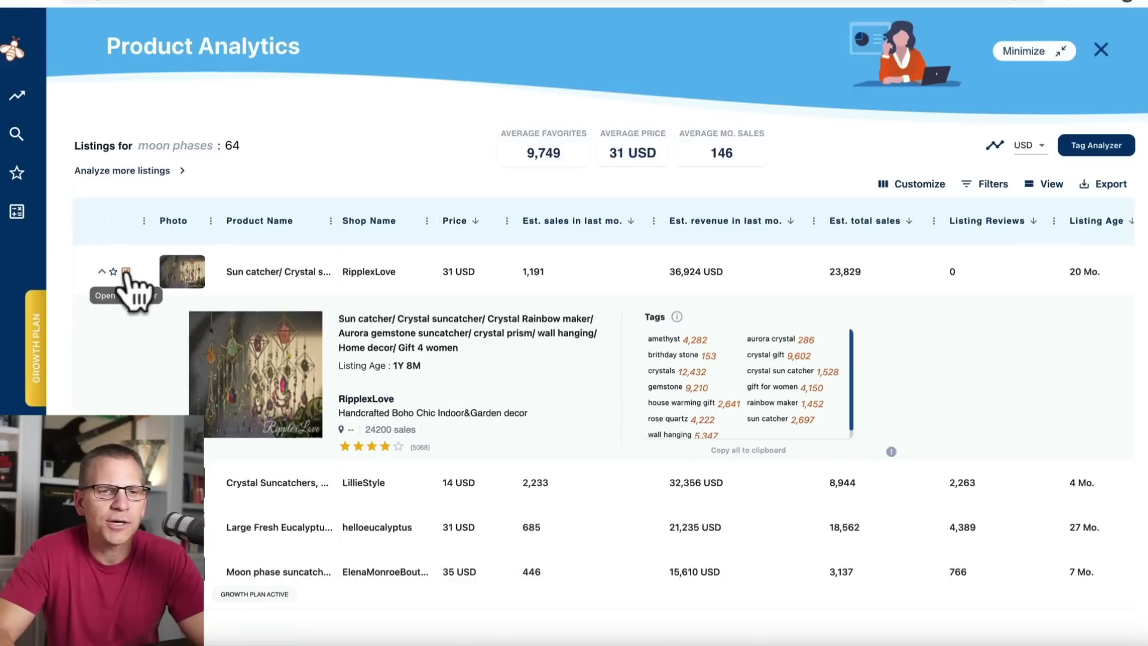
{"action": "left_click", "coordinate": [126, 272]}
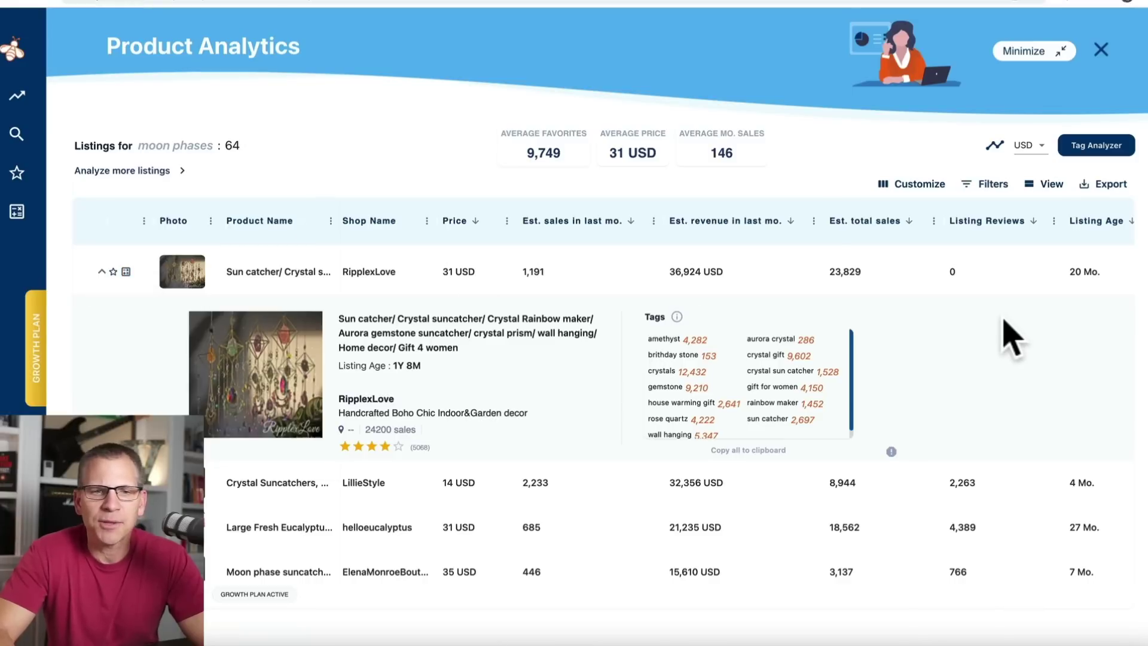
{"action": "left_click", "coordinate": [100, 272]}
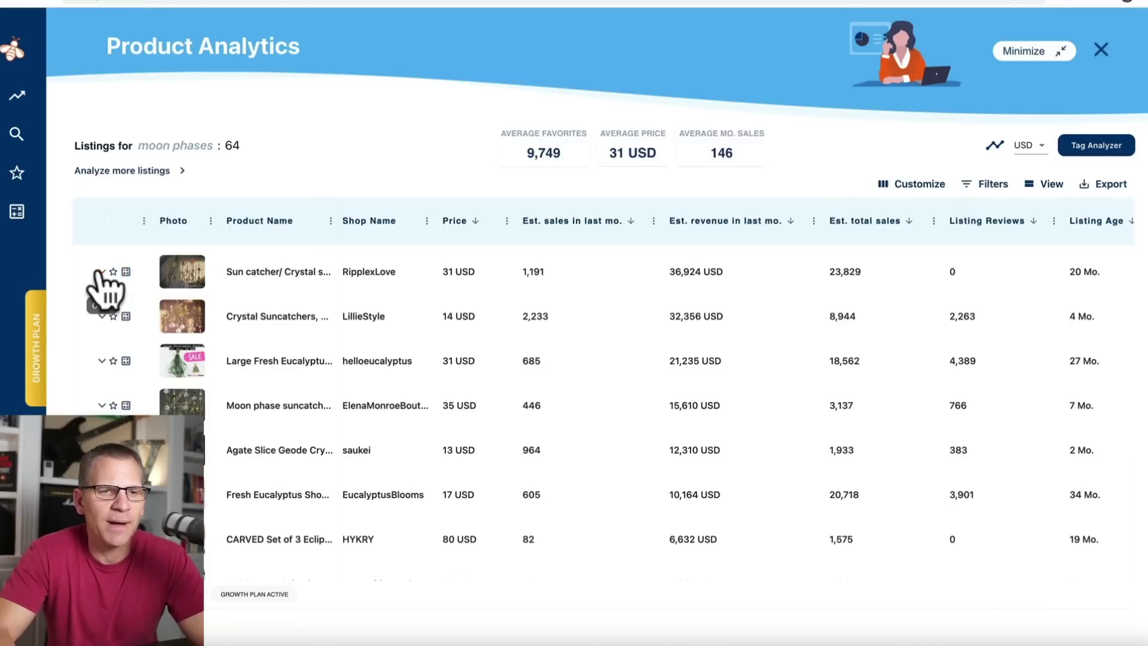
{"action": "scroll", "coordinate": [446, 296], "scroll_direction": "right", "scroll_amount": 1}
{"action": "scroll", "coordinate": [445, 296], "scroll_direction": "right", "scroll_amount": 10}
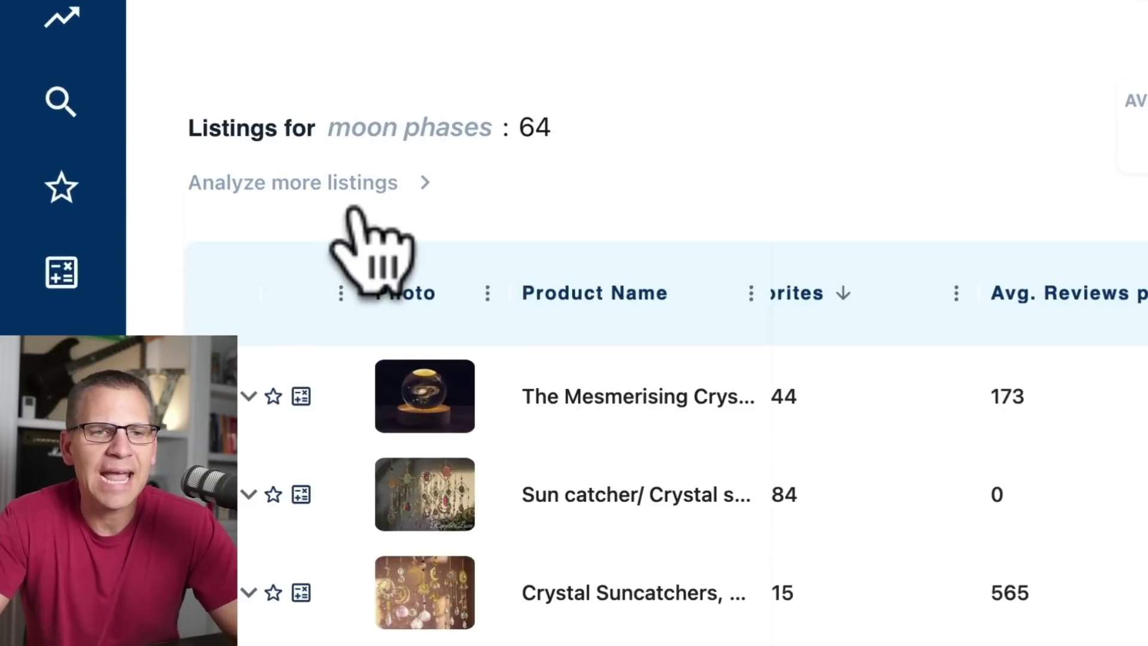
- Load more analyzed listings for moon phases, sort them by estimated revenue in the last month, highest first, and browse the products
{"action": "left_click", "coordinate": [377, 182]}
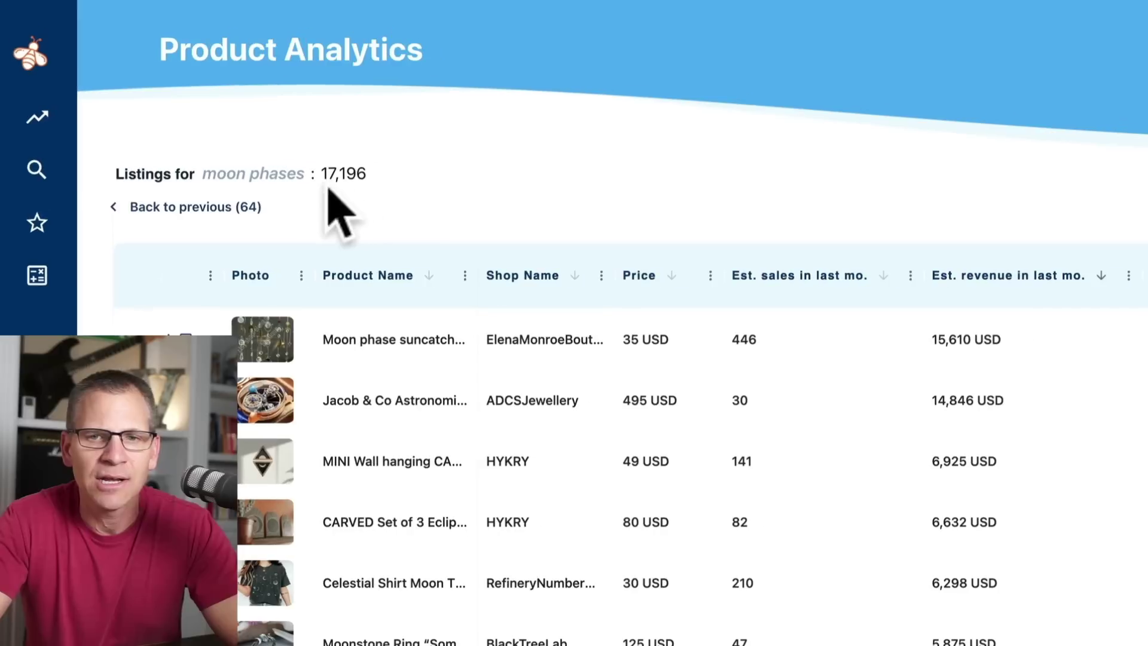
{"action": "left_click", "coordinate": [1098, 279]}
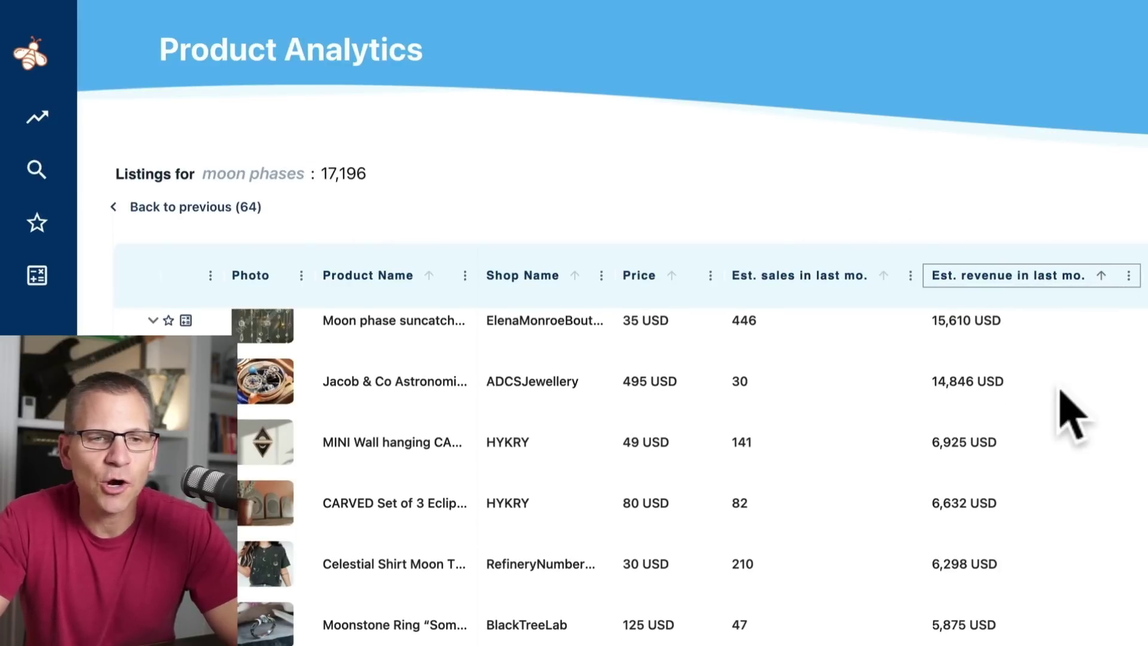
{"action": "scroll", "coordinate": [1061, 392], "scroll_direction": "down", "scroll_amount": 3}
{"action": "scroll", "coordinate": [1071, 416], "scroll_direction": "down", "scroll_amount": 6}
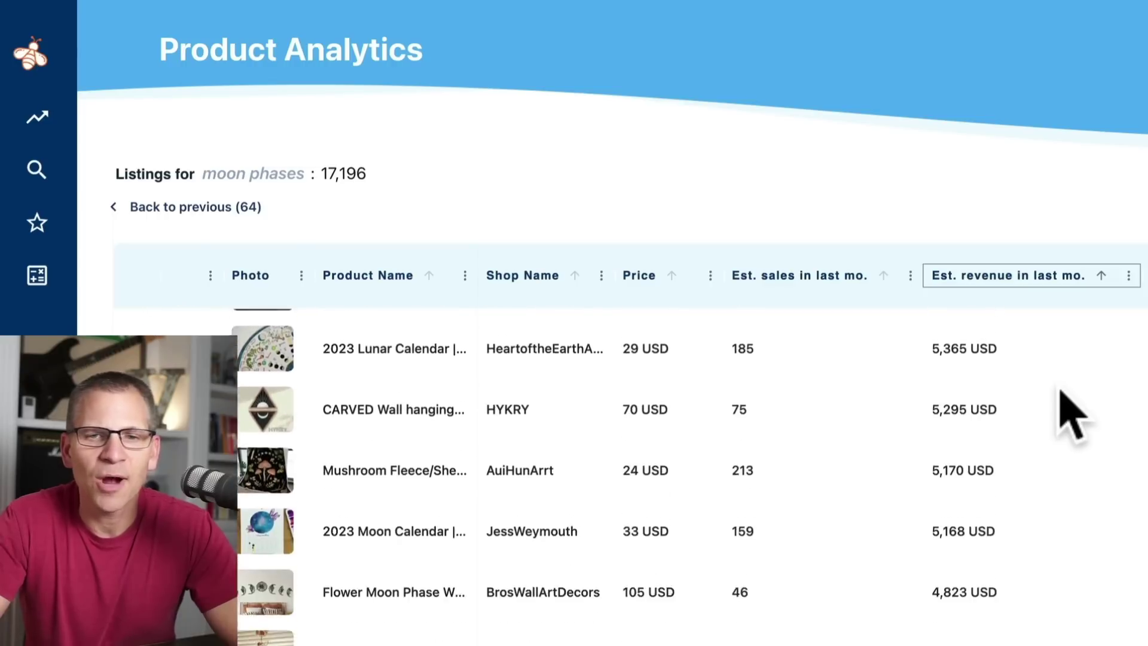
{"action": "scroll", "coordinate": [1070, 416], "scroll_direction": "down", "scroll_amount": 5}
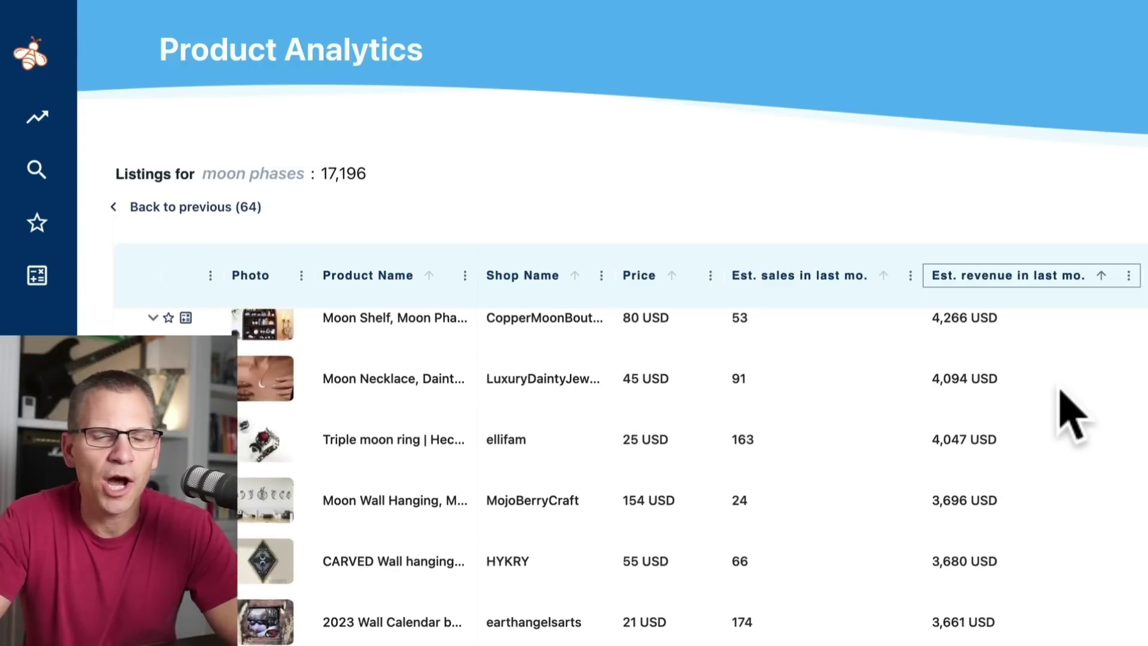
{"action": "scroll", "coordinate": [1062, 392], "scroll_direction": "down", "scroll_amount": 5}
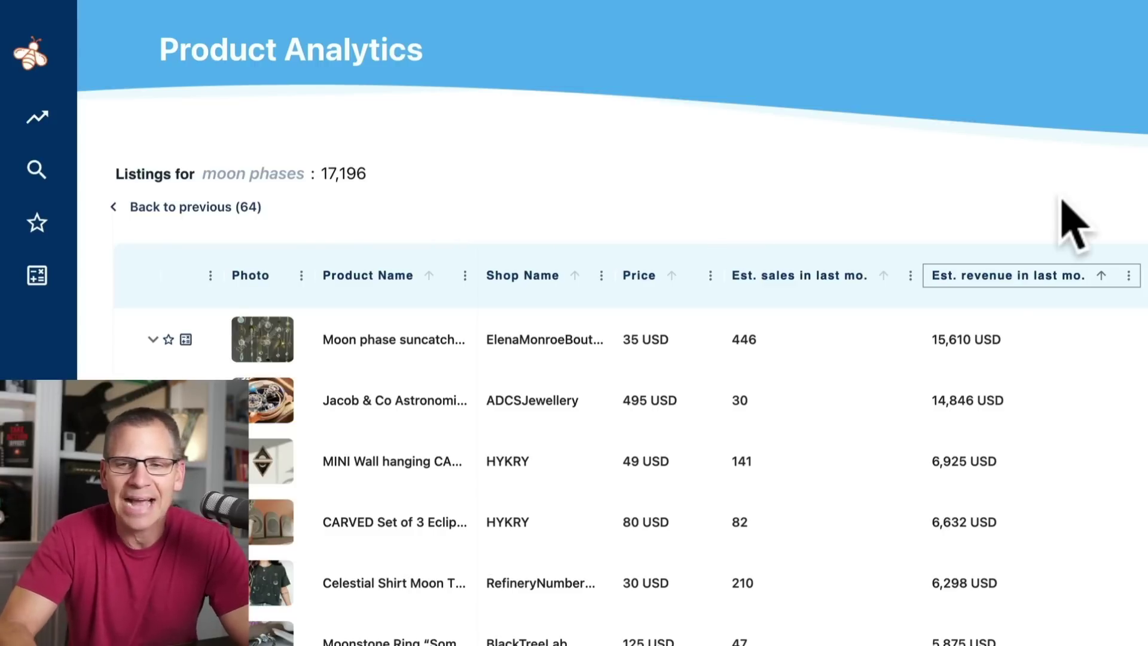
- Filter the listings to product names containing "moon phases" and browse the filtered products
{"action": "left_click", "coordinate": [1024, 195]}
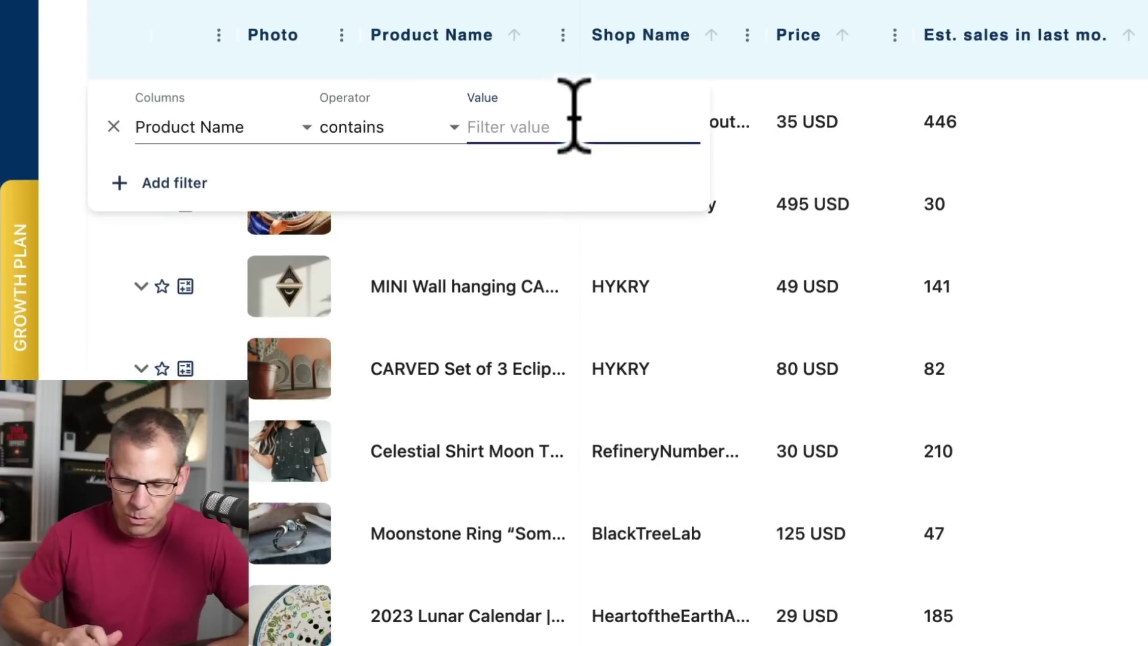
{"action": "type", "text": "moon phases"}
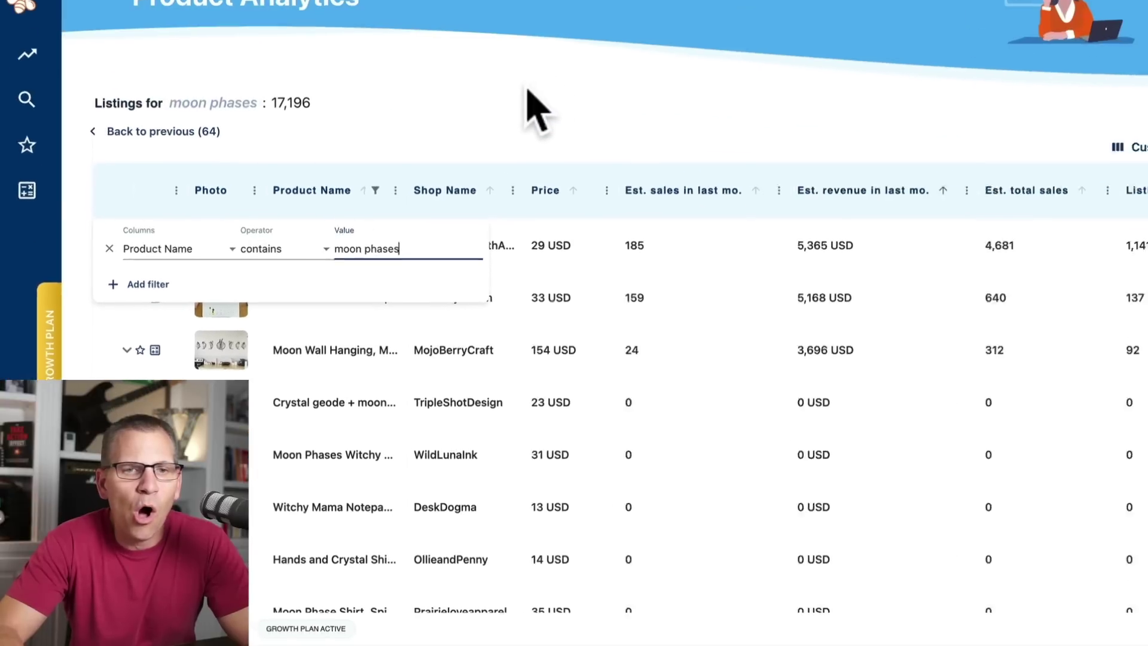
{"action": "left_click", "coordinate": [726, 12]}
{"action": "scroll", "coordinate": [753, 210], "scroll_direction": "down", "scroll_amount": 5}
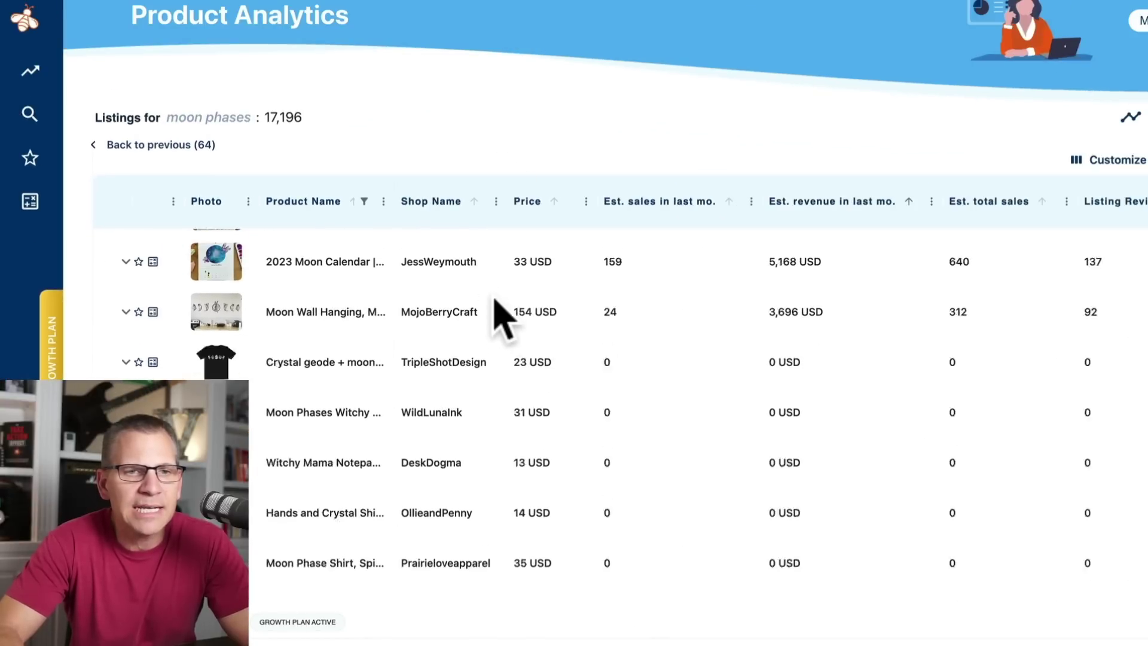
{"action": "scroll", "coordinate": [494, 299], "scroll_direction": "down", "scroll_amount": 6}
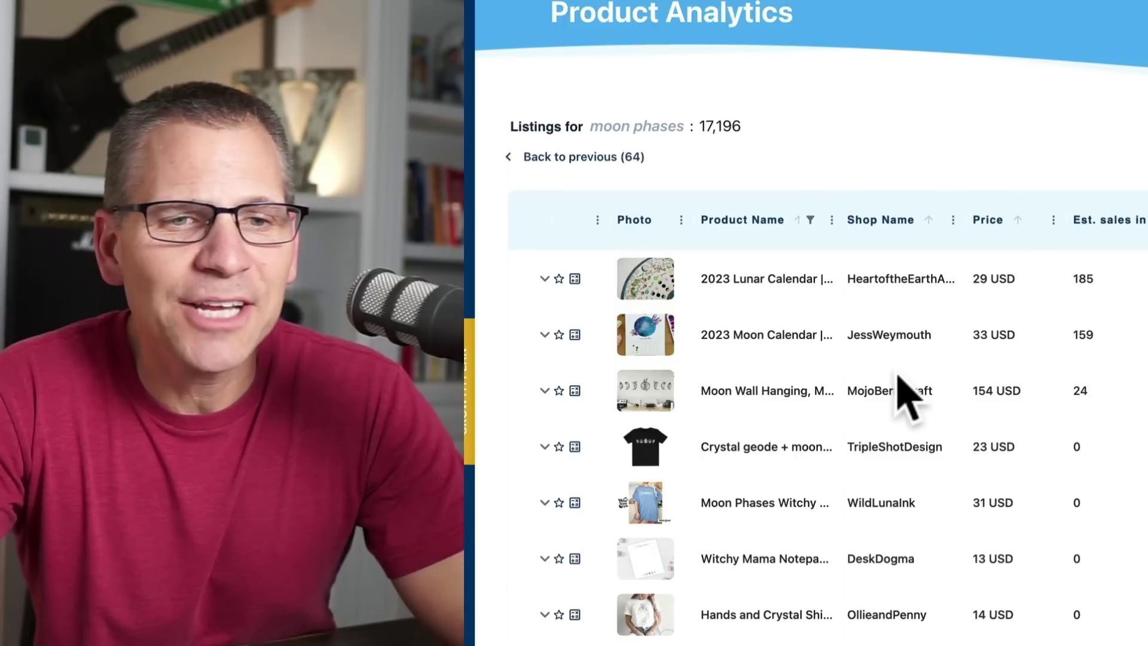
{"action": "scroll", "coordinate": [906, 395], "scroll_direction": "down", "scroll_amount": 5}
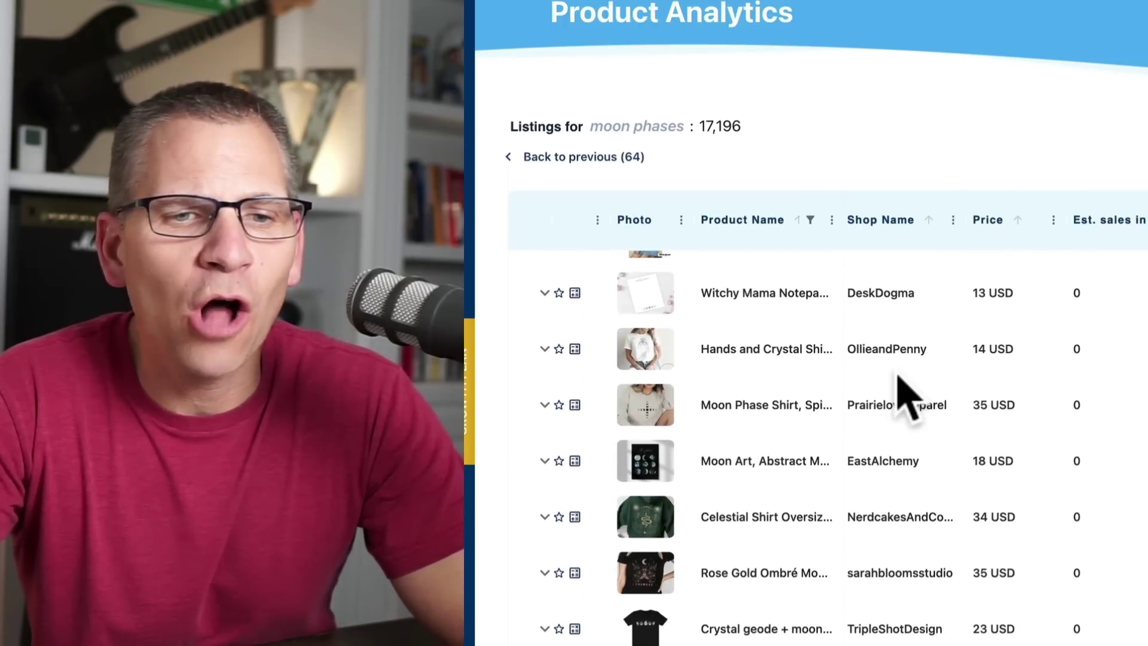
{"action": "scroll", "coordinate": [897, 377], "scroll_direction": "down", "scroll_amount": 3}
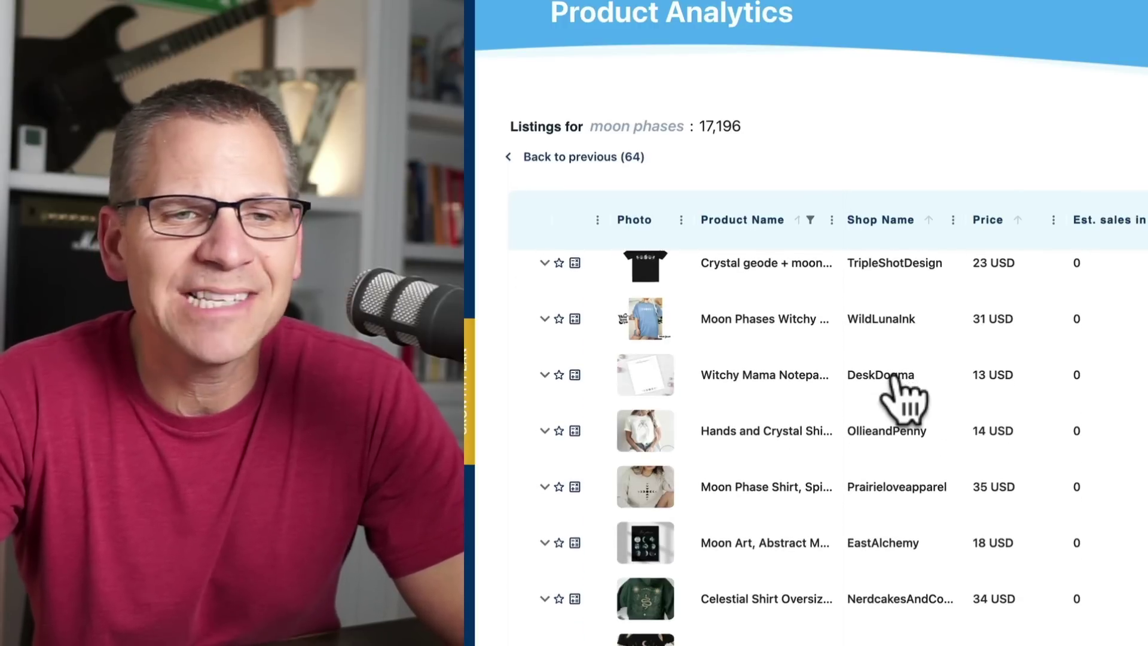
{"action": "scroll", "coordinate": [903, 395], "scroll_direction": "down", "scroll_amount": 1}
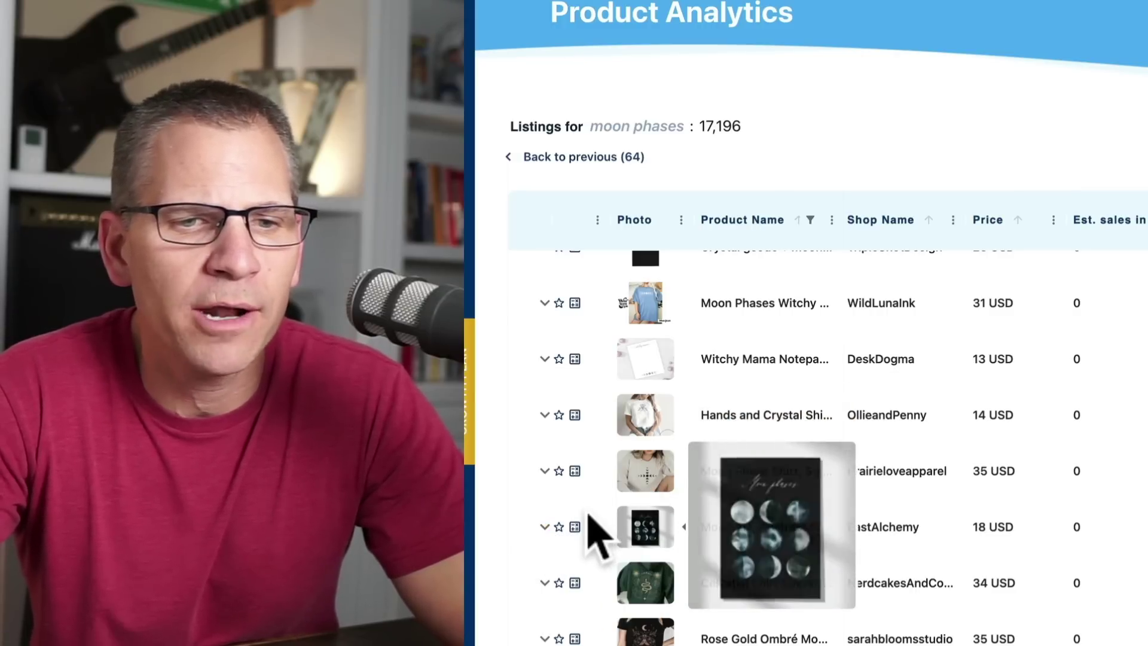
- Expand the EastAlchemy abstract moon poster listing to inspect its full title, age, shop details and tags, and collapse it again
{"action": "left_click", "coordinate": [544, 527]}
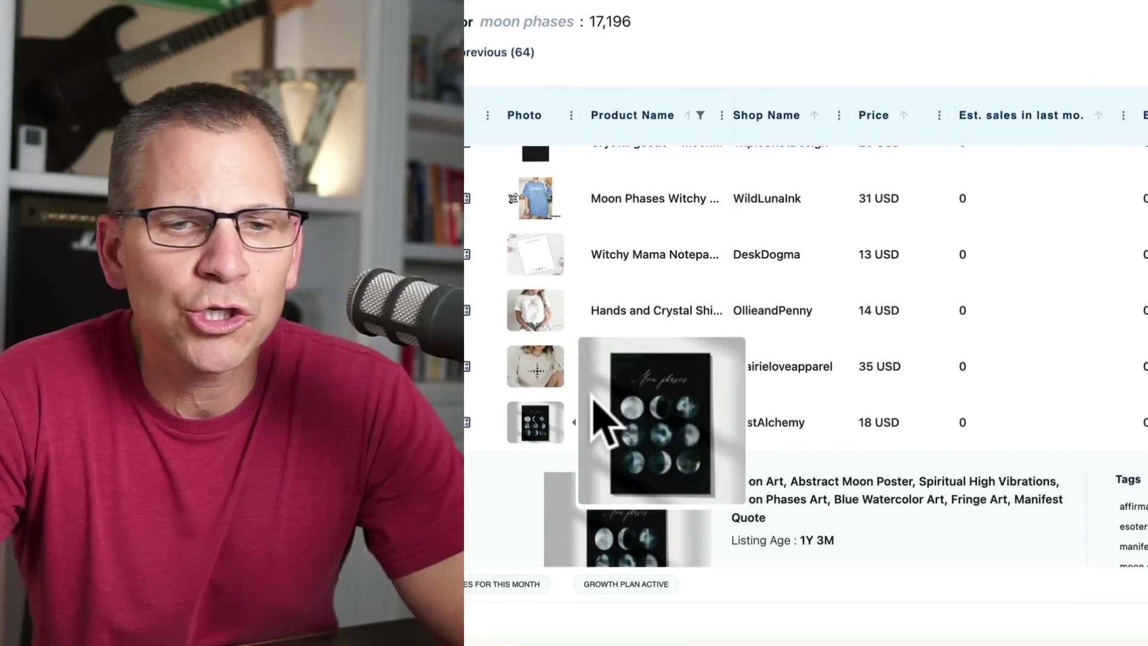
{"action": "scroll", "coordinate": [756, 446], "scroll_direction": "down", "scroll_amount": 3}
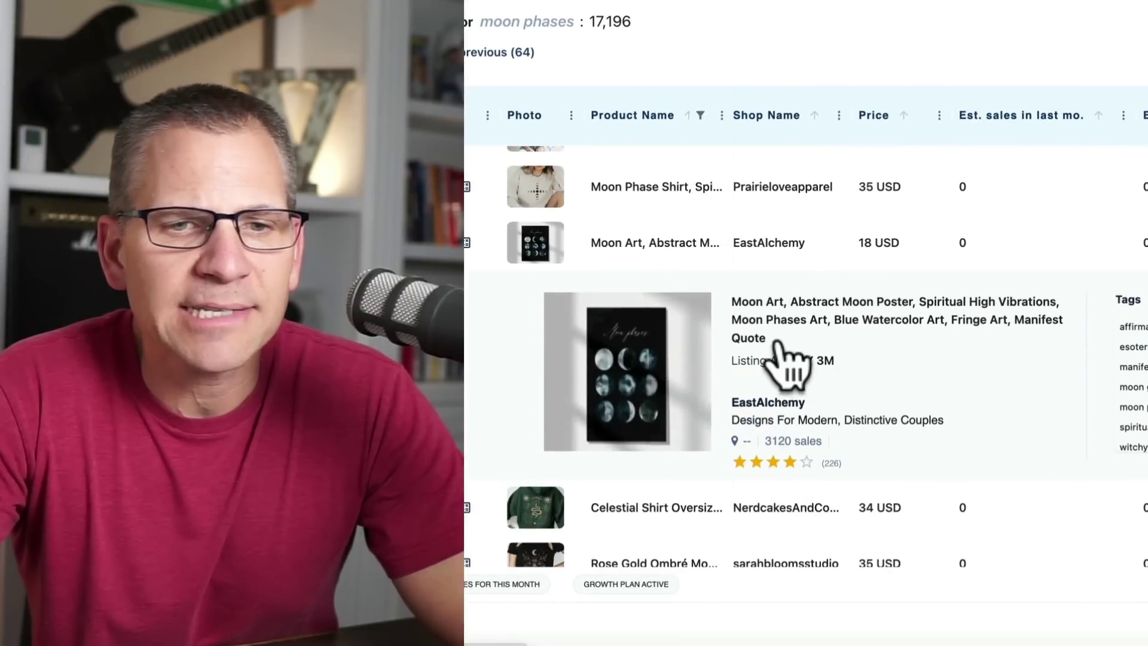
{"action": "left_click", "coordinate": [823, 329]}
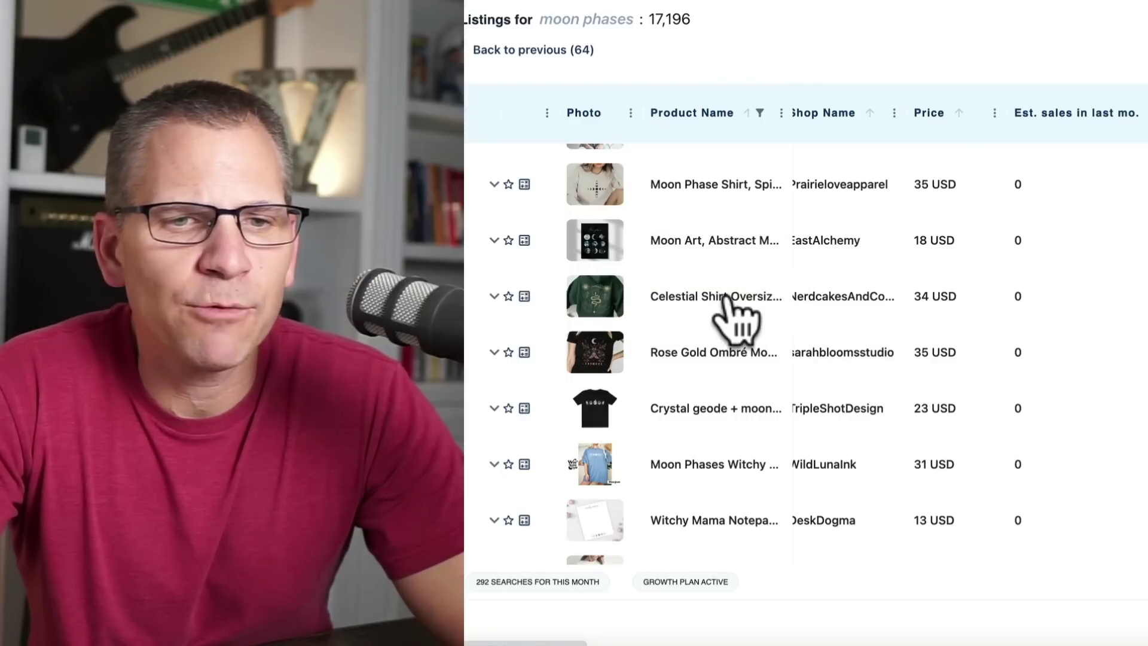
- Expand the Celestial Shirt Oversized Hoodie listing to inspect its title, listing age and shop details, and collapse it again
{"action": "left_click", "coordinate": [493, 296]}
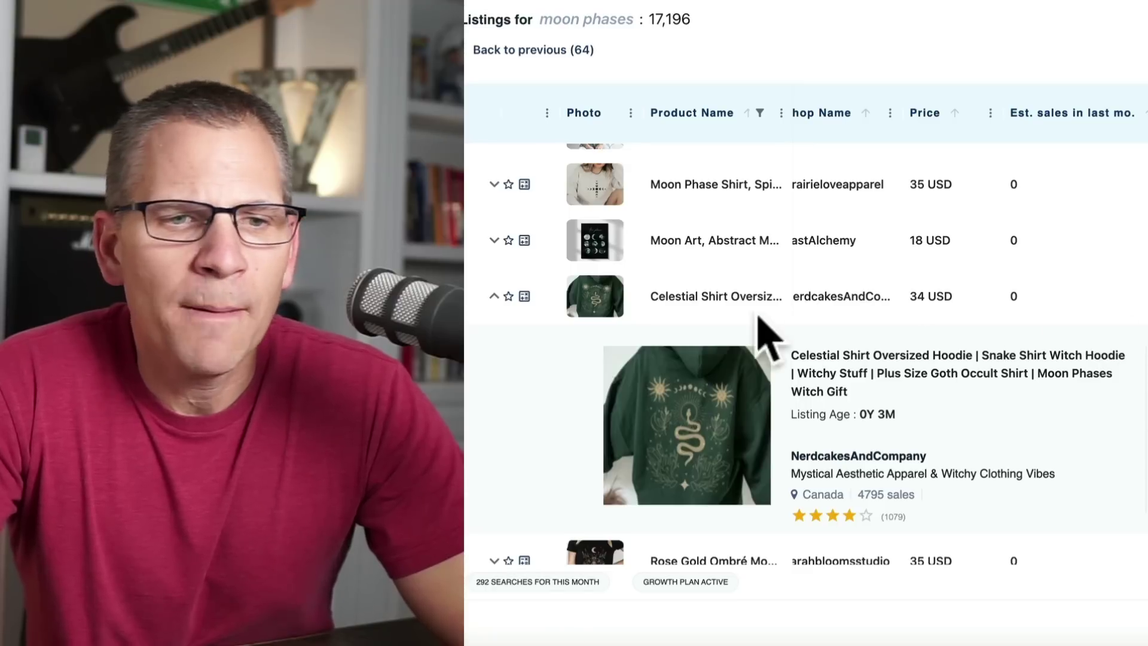
{"action": "left_click", "coordinate": [494, 296]}
{"action": "mouse_move", "coordinate": [709, 317]}
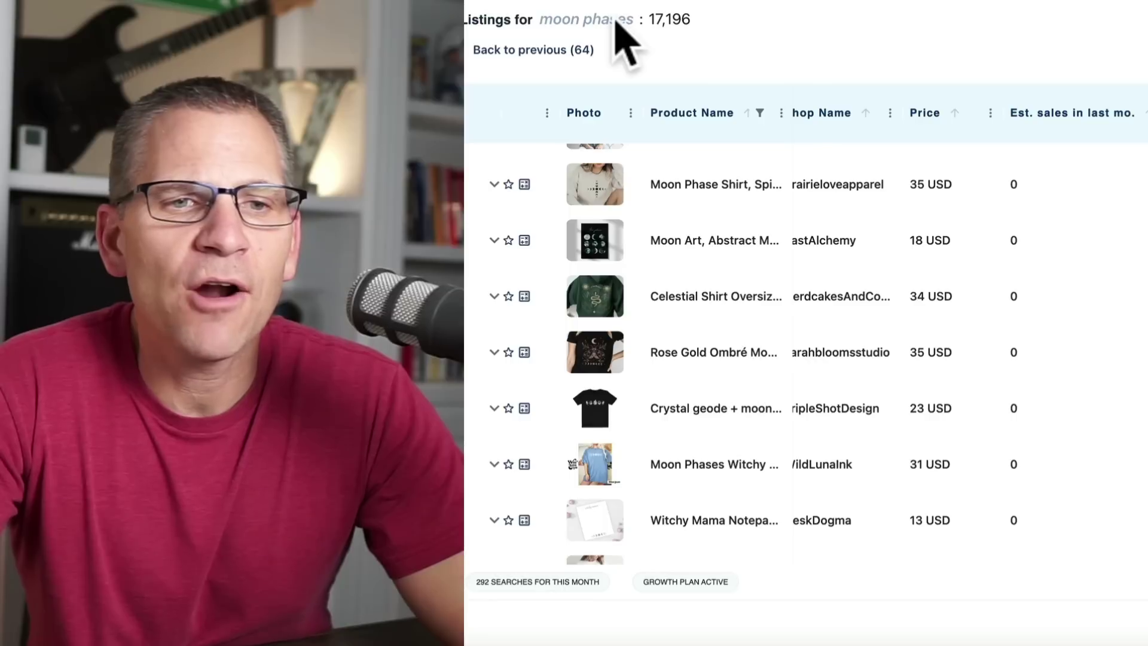
- Clear the "moon phases" value from the product name filter and close the filter settings
{"action": "left_click", "coordinate": [760, 113]}
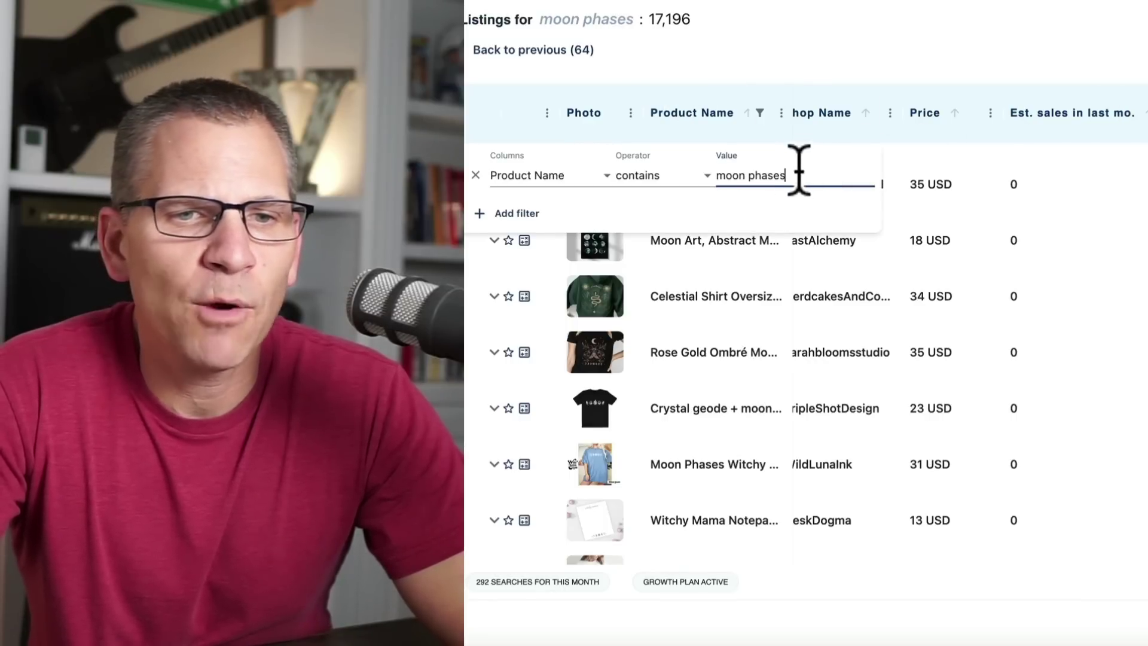
{"action": "key", "text": "BackSpace"}
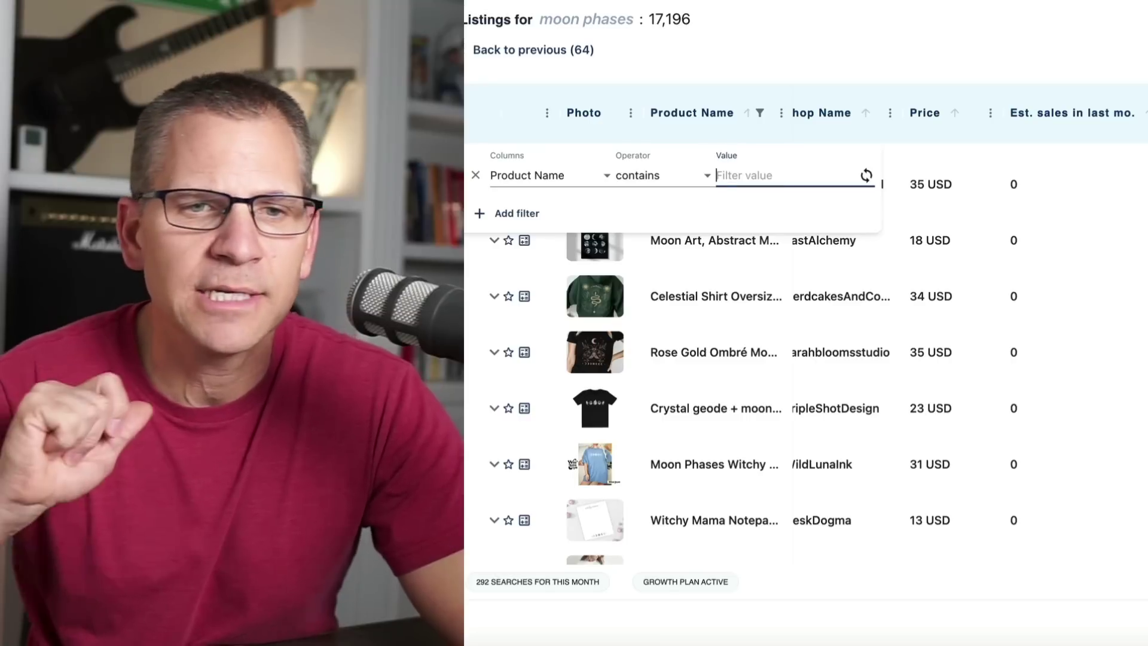
{"action": "left_click", "coordinate": [901, 37]}
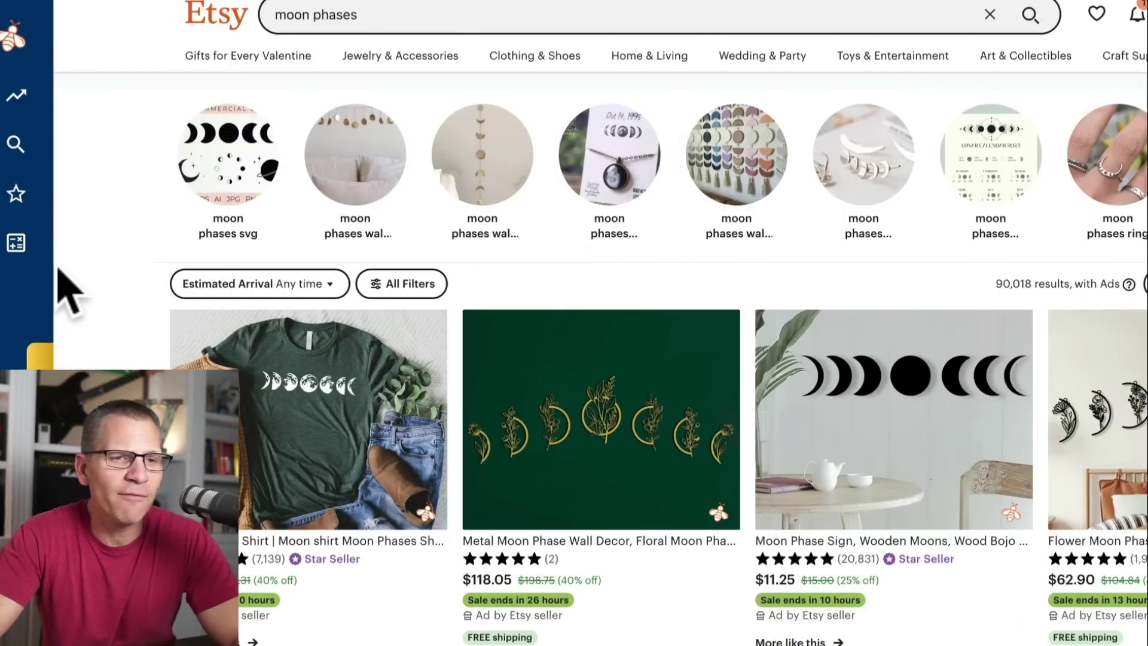
- Open the list of upcoming holidays, browse to late April 2023 and view the products for Earth Day
{"action": "mouse_move", "coordinate": [35, 264]}
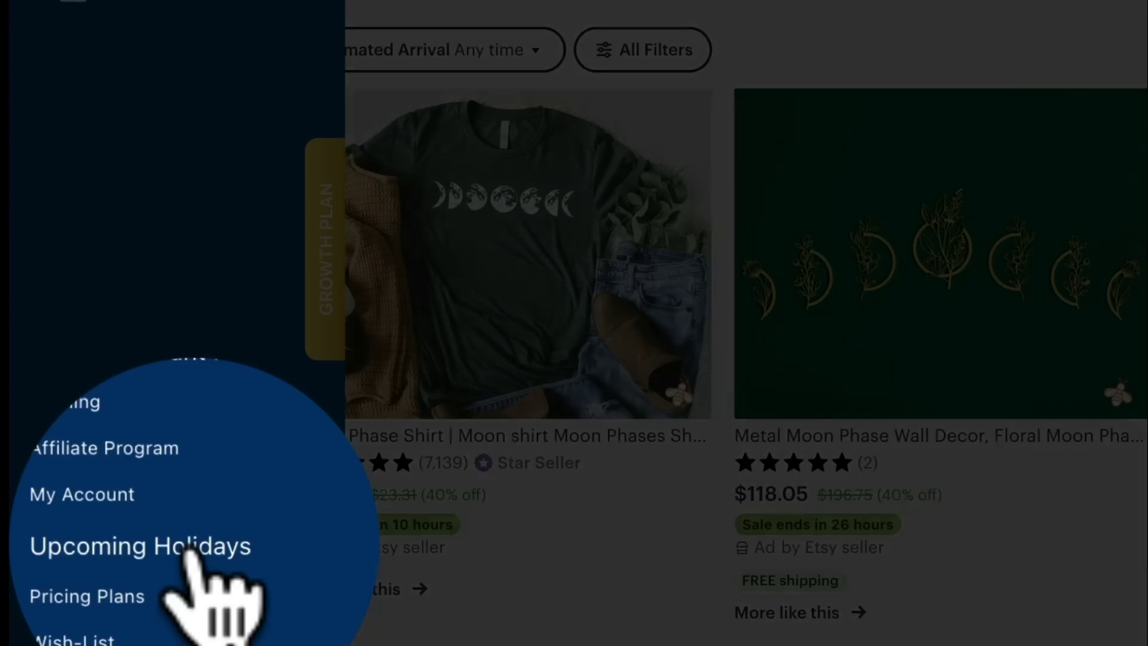
{"action": "left_click", "coordinate": [190, 555]}
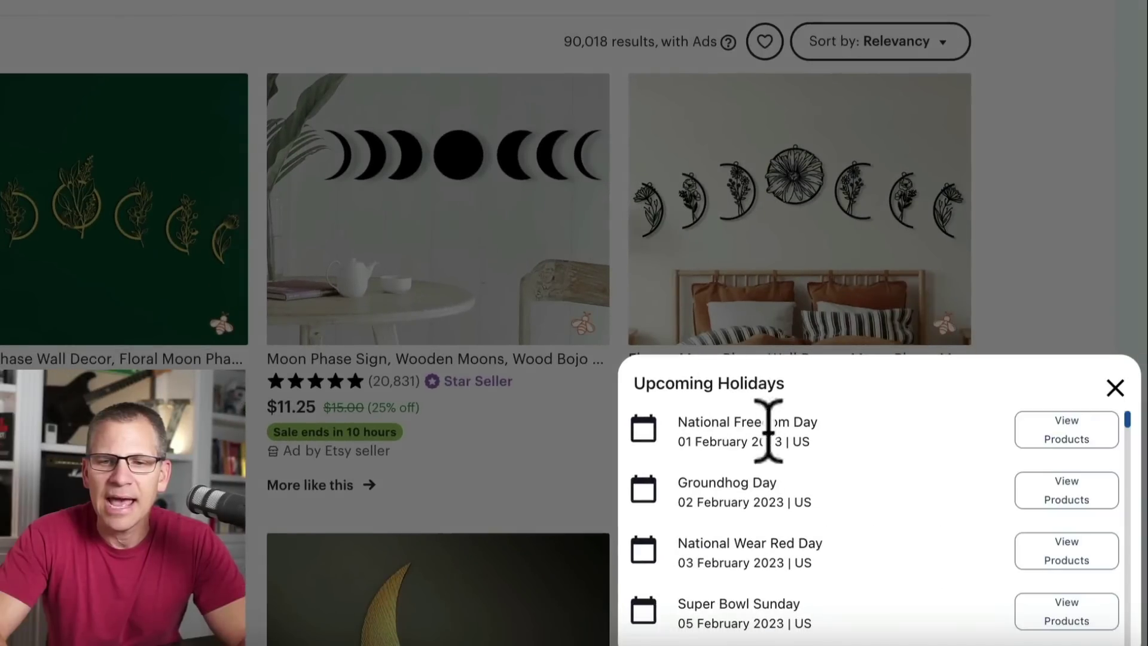
{"action": "scroll", "coordinate": [893, 440], "scroll_direction": "down", "scroll_amount": 4}
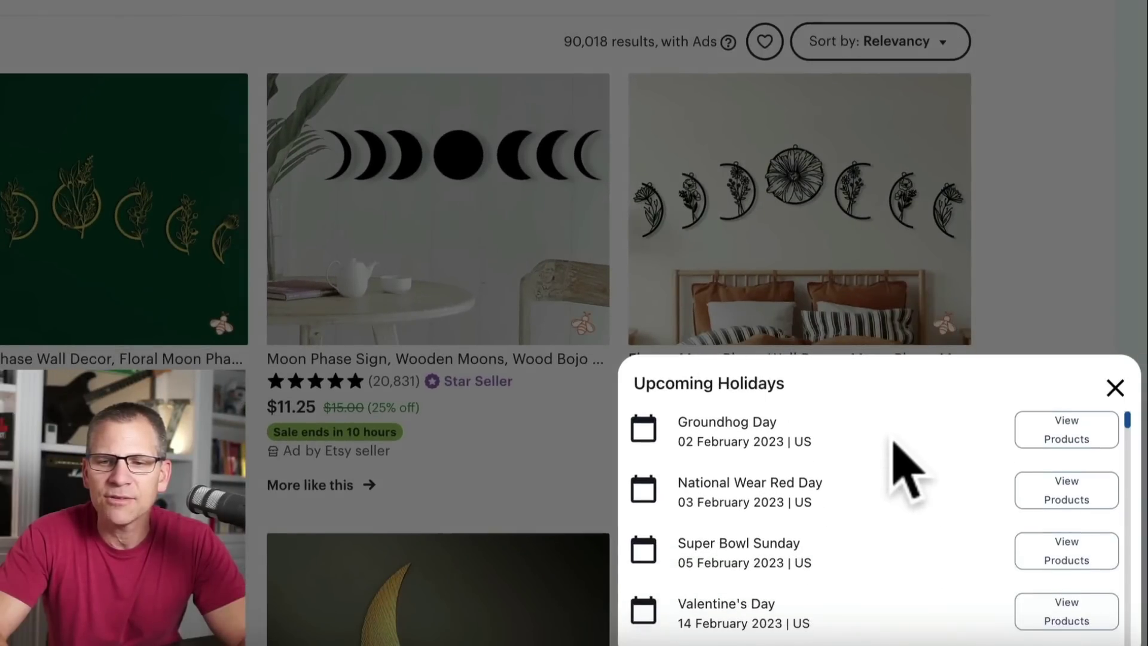
{"action": "scroll", "coordinate": [894, 443], "scroll_direction": "down", "scroll_amount": 8}
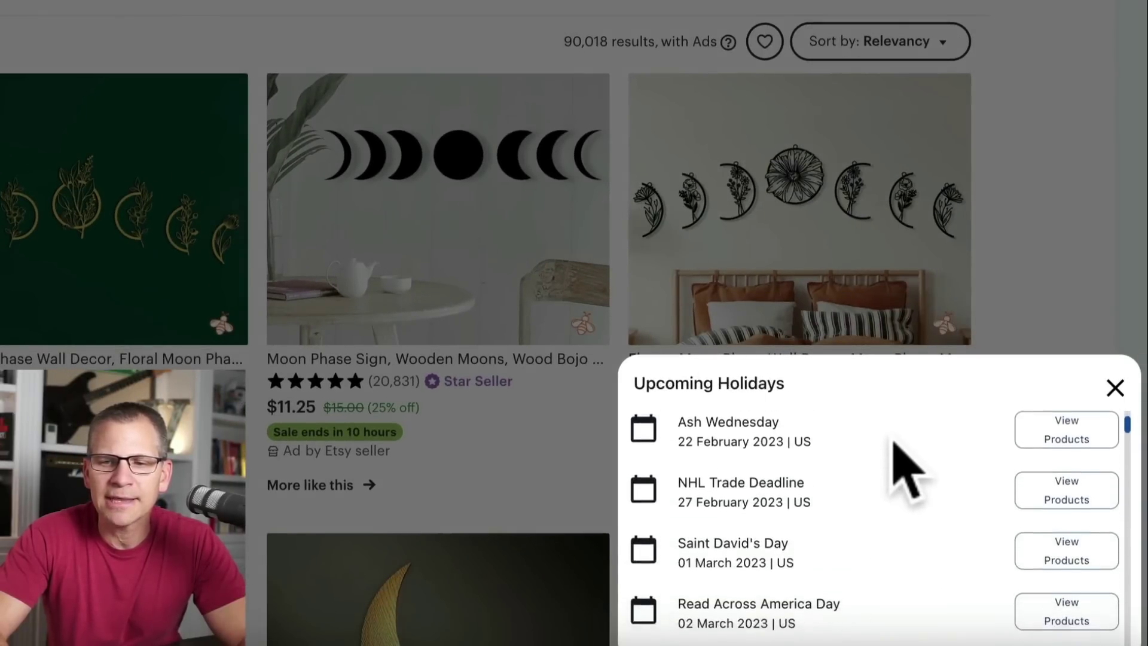
{"action": "scroll", "coordinate": [894, 442], "scroll_direction": "down", "scroll_amount": 8}
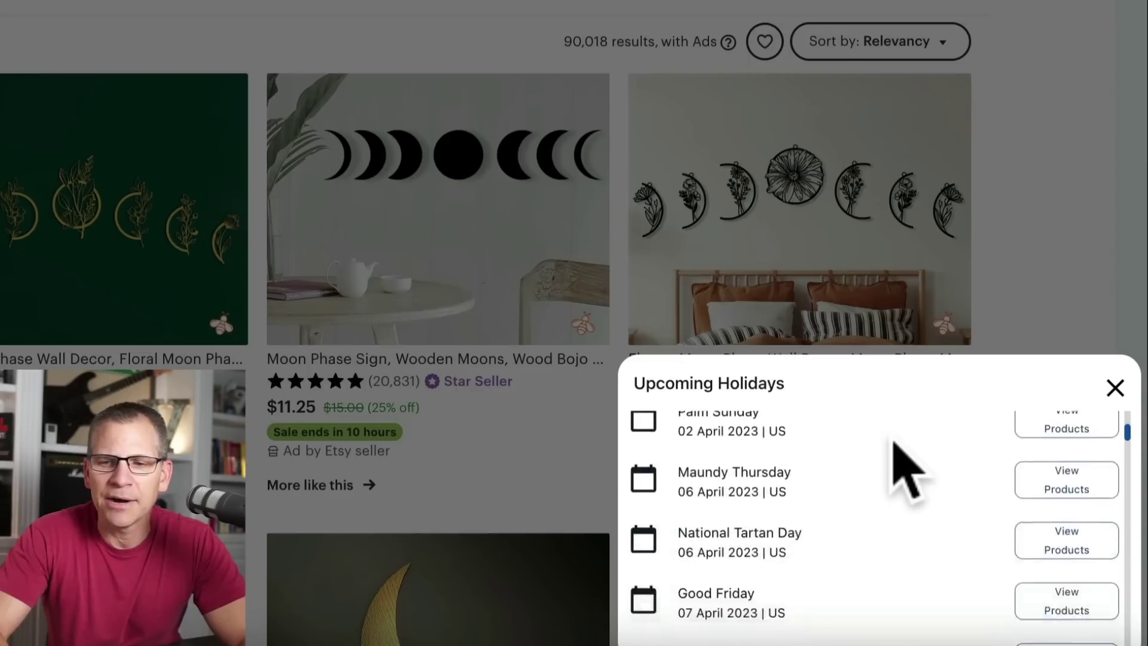
{"action": "scroll", "coordinate": [906, 472], "scroll_direction": "down", "scroll_amount": 6}
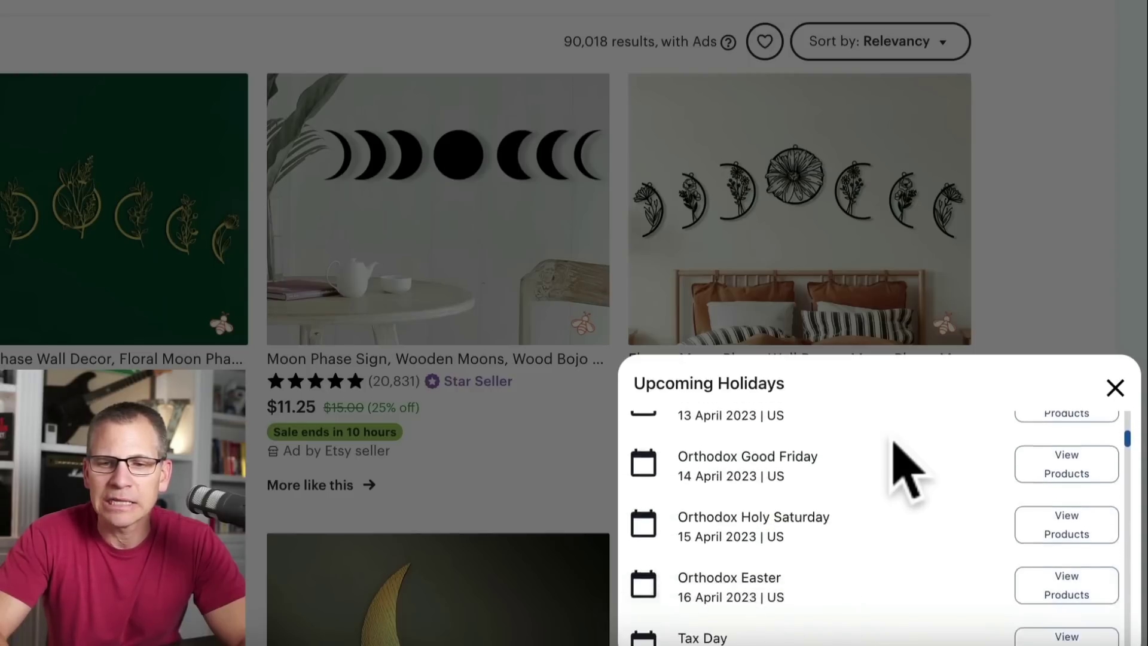
{"action": "scroll", "coordinate": [906, 473], "scroll_direction": "down", "scroll_amount": 4}
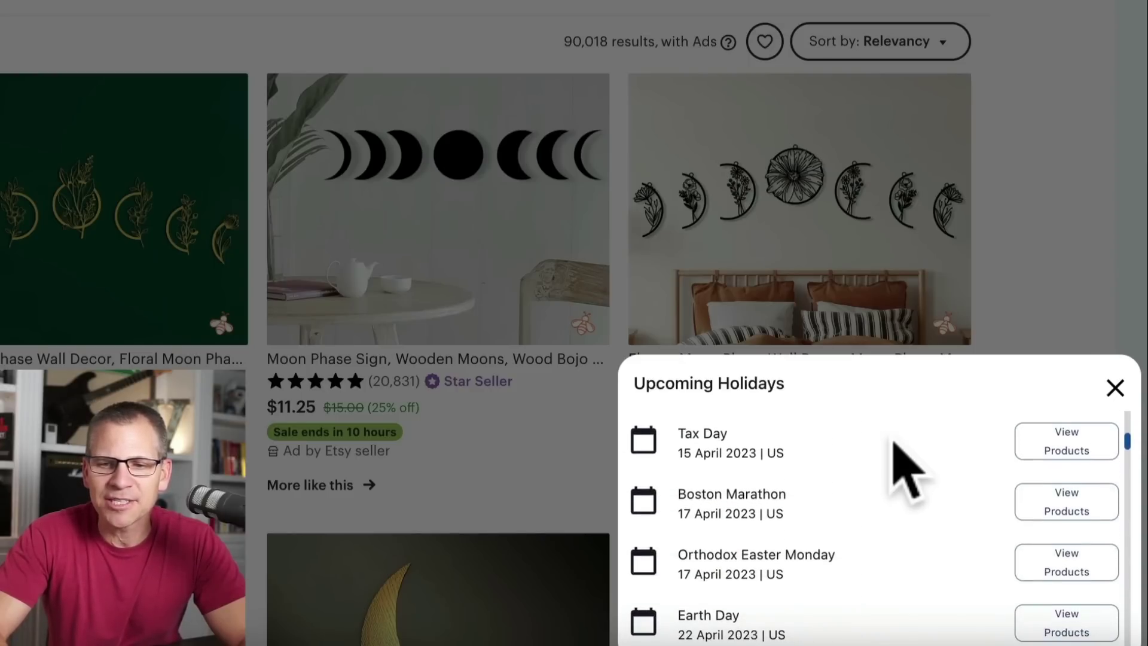
{"action": "scroll", "coordinate": [857, 506], "scroll_direction": "down", "scroll_amount": 1}
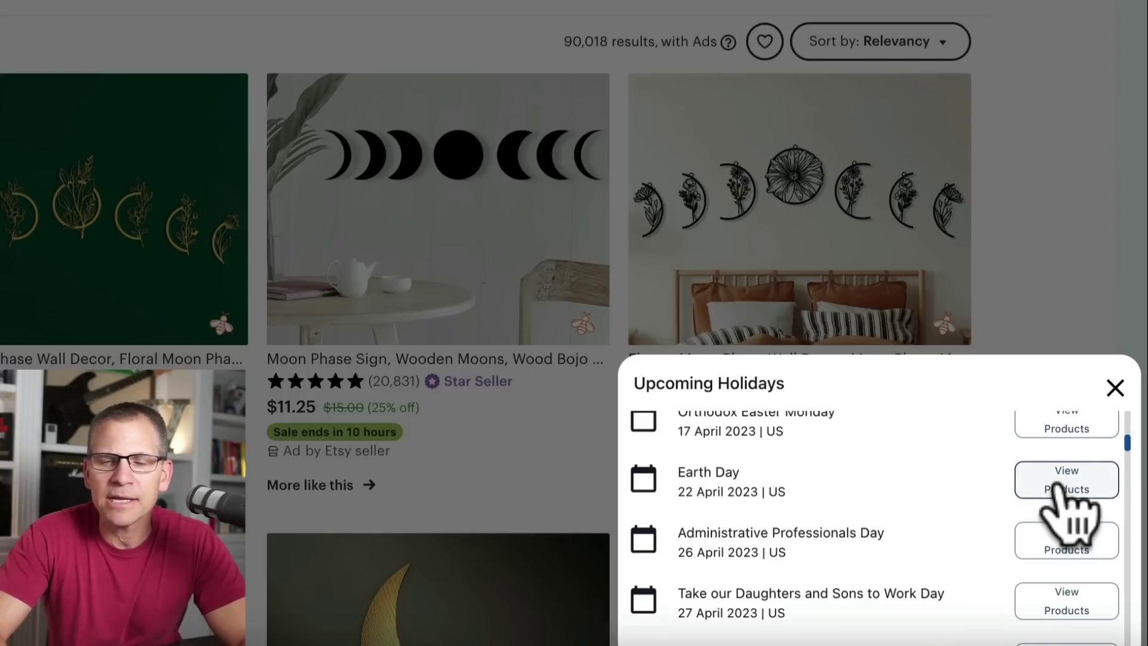
{"action": "left_click", "coordinate": [1061, 487]}
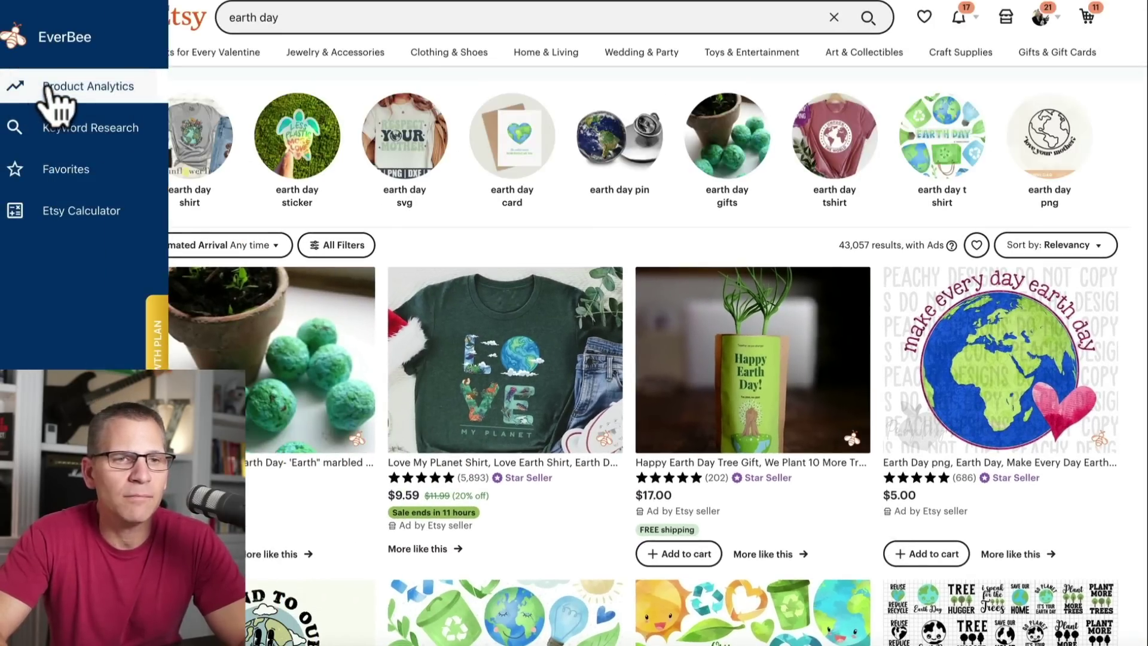
- Run Product Analytics on the earth day listings, sort them by estimated revenue in the last month, highest first, and analyze more listings
{"action": "left_click", "coordinate": [52, 87]}
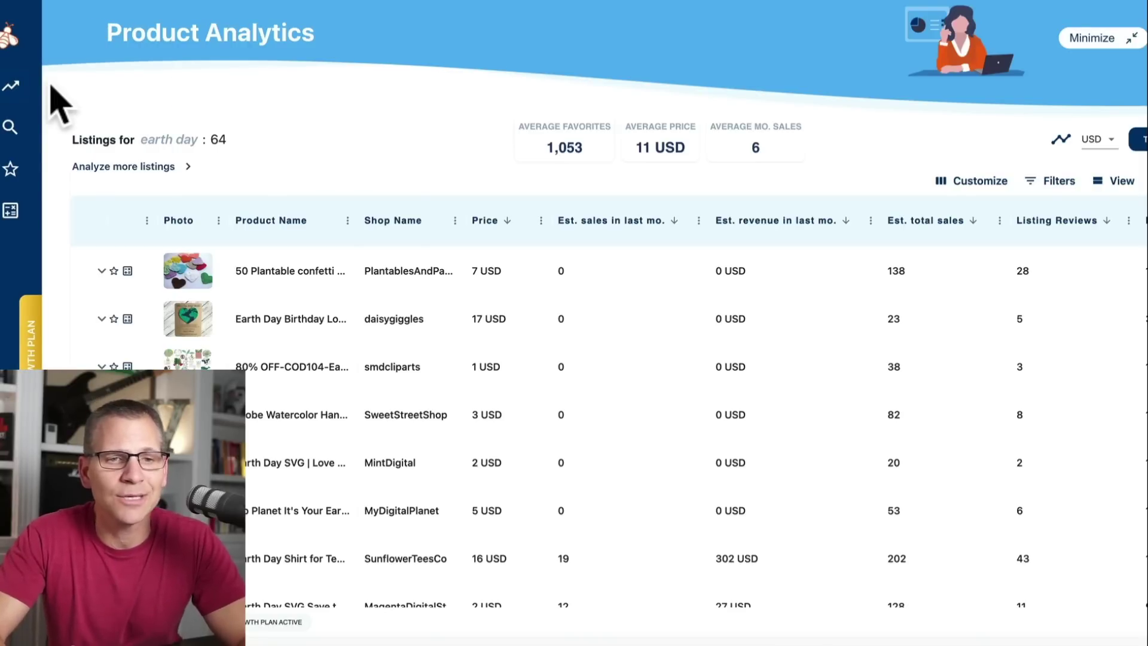
{"action": "left_click", "coordinate": [816, 229]}
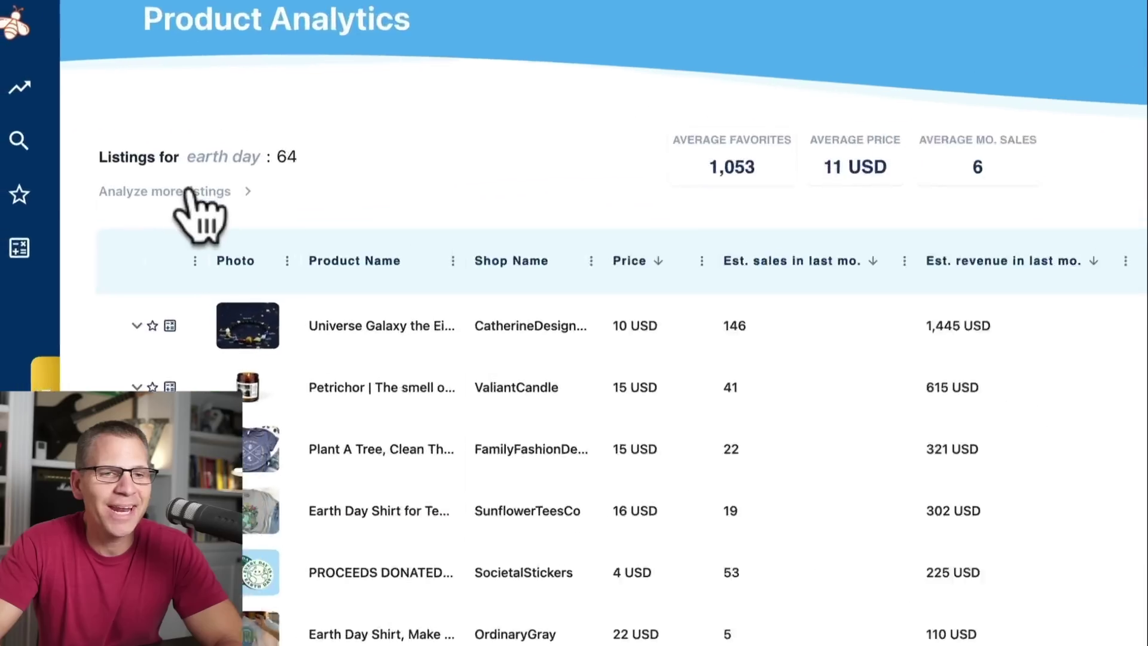
{"action": "left_click", "coordinate": [197, 191]}
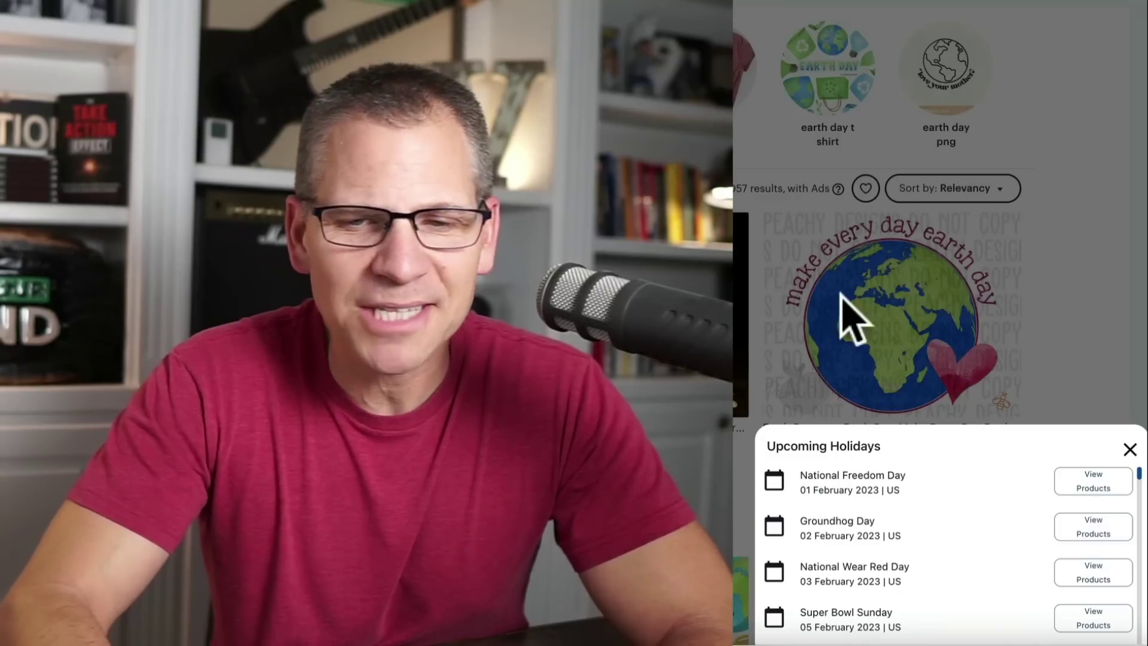
- Browse the upcoming holidays list through the March 2023 events for further product ideas
{"action": "scroll", "coordinate": [851, 531], "scroll_direction": "down", "scroll_amount": 1}
{"action": "scroll", "coordinate": [851, 532], "scroll_direction": "down", "scroll_amount": 10}
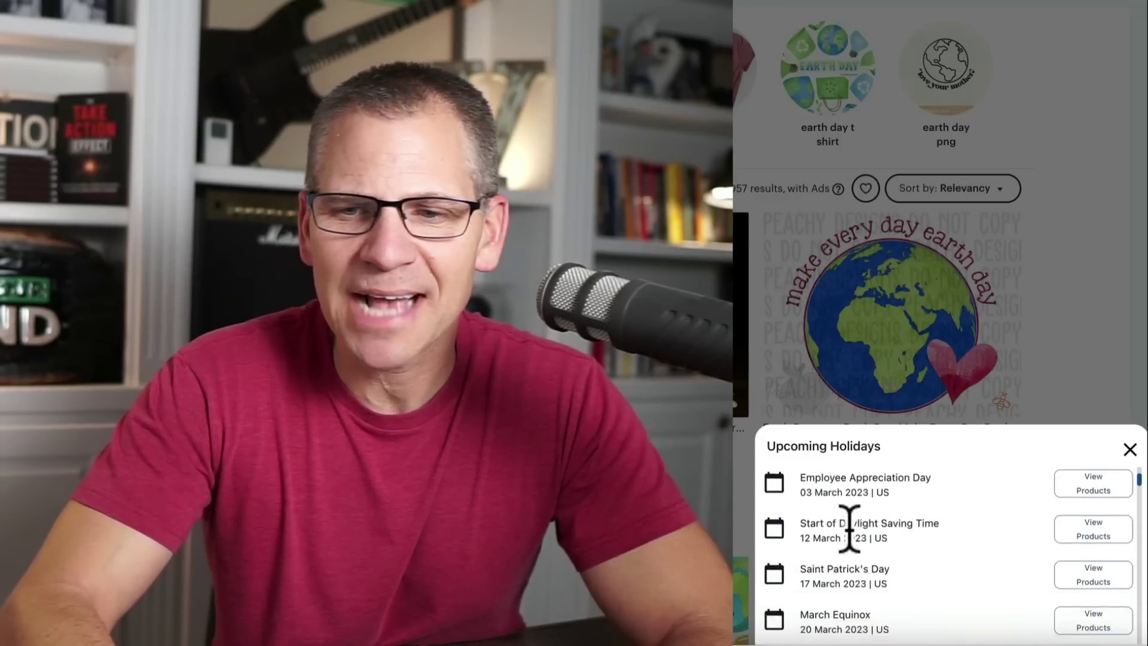